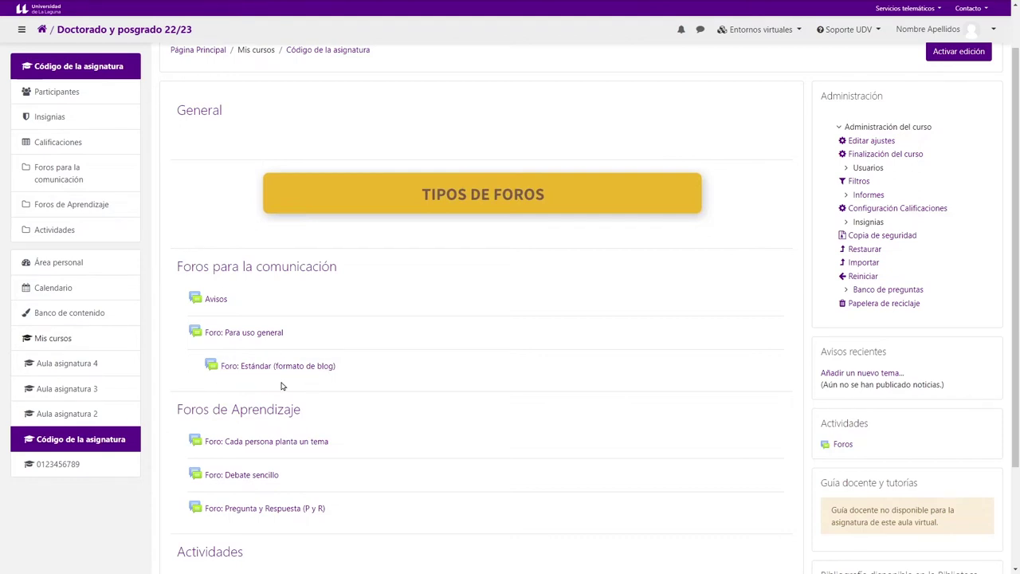
- Turn on editing for the course page
scroll(282, 382, down, 1)
scroll(344, 380, down, 1)
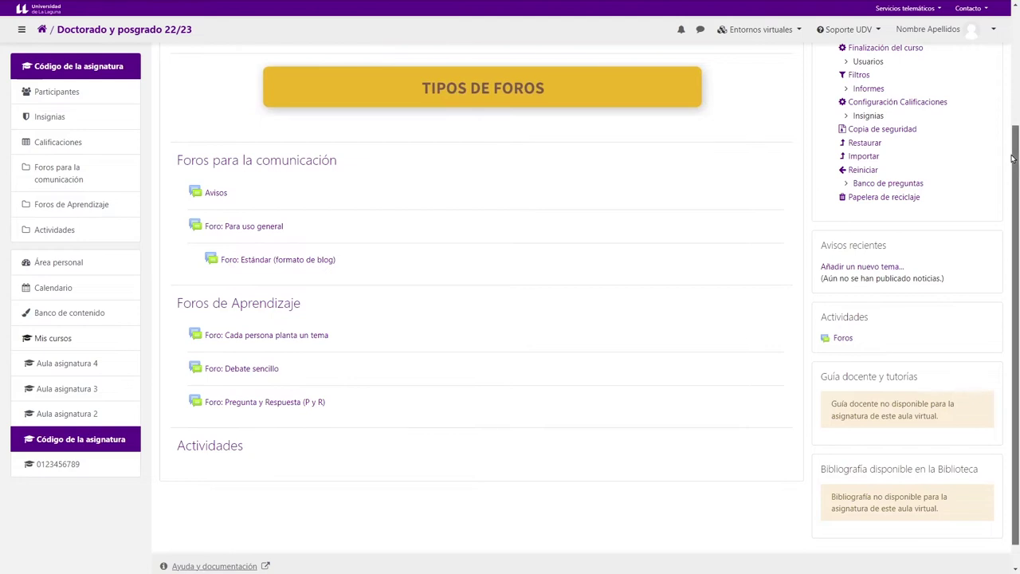
scroll(1017, 154, up, 2)
click(957, 80)
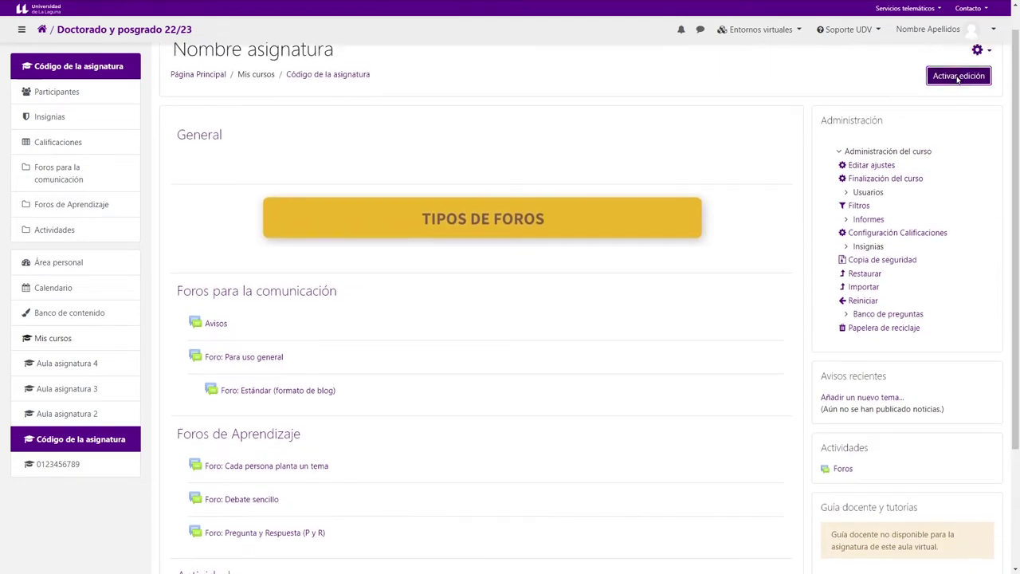
- Add a new Foro activity to the Actividades section of the course
scroll(1018, 232, down, 3)
scroll(1019, 232, down, 2)
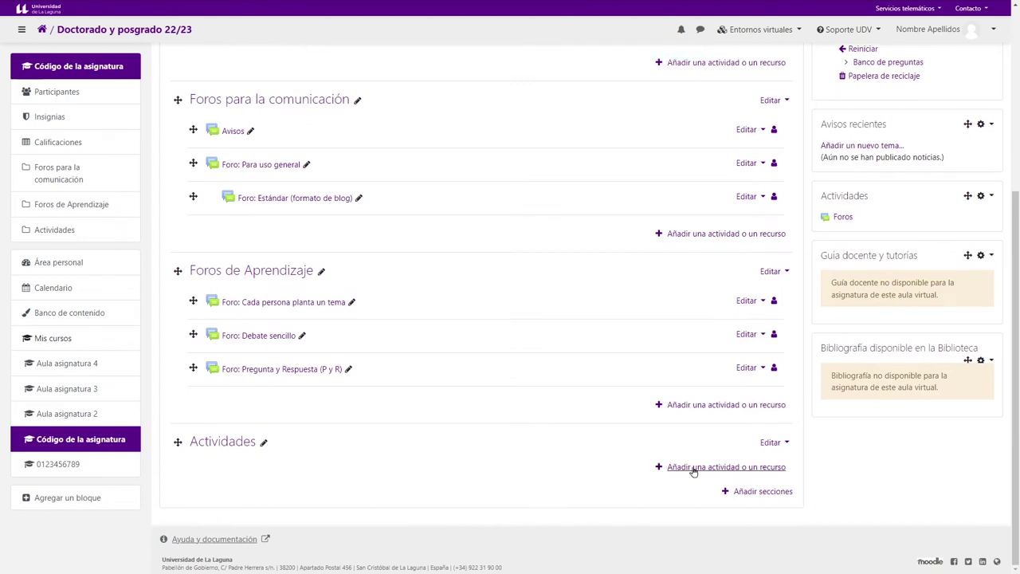
click(753, 473)
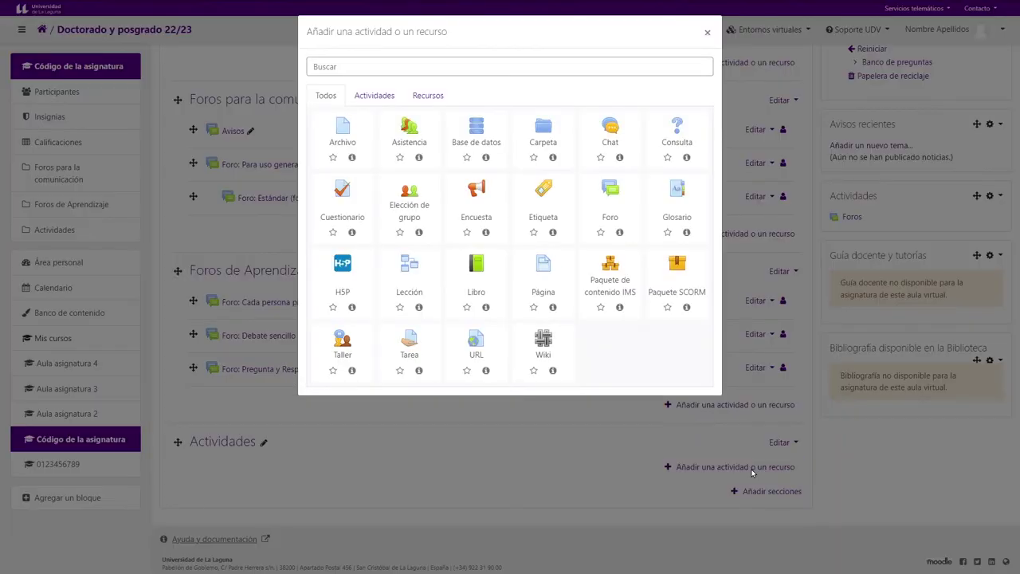
click(375, 96)
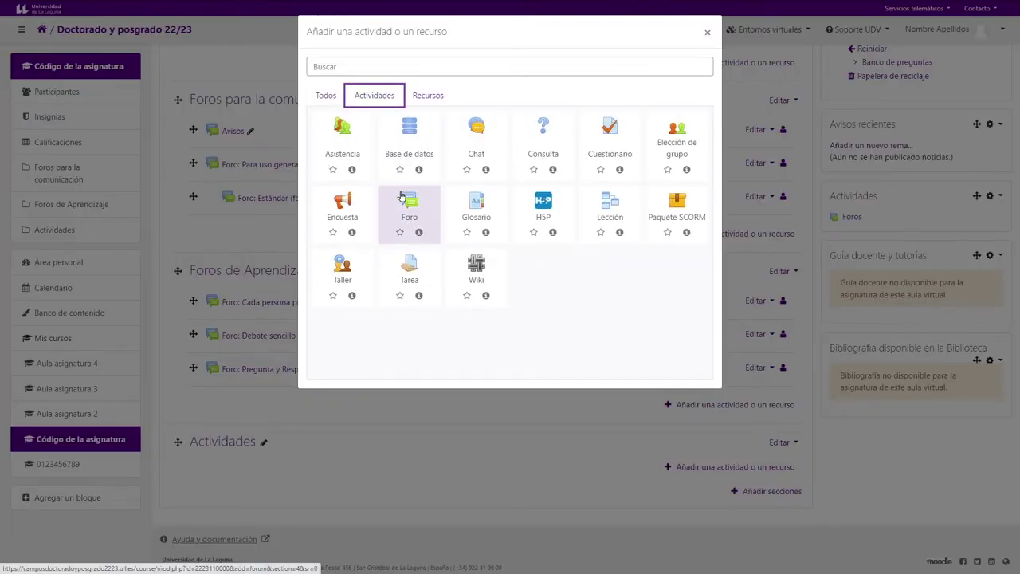
click(410, 211)
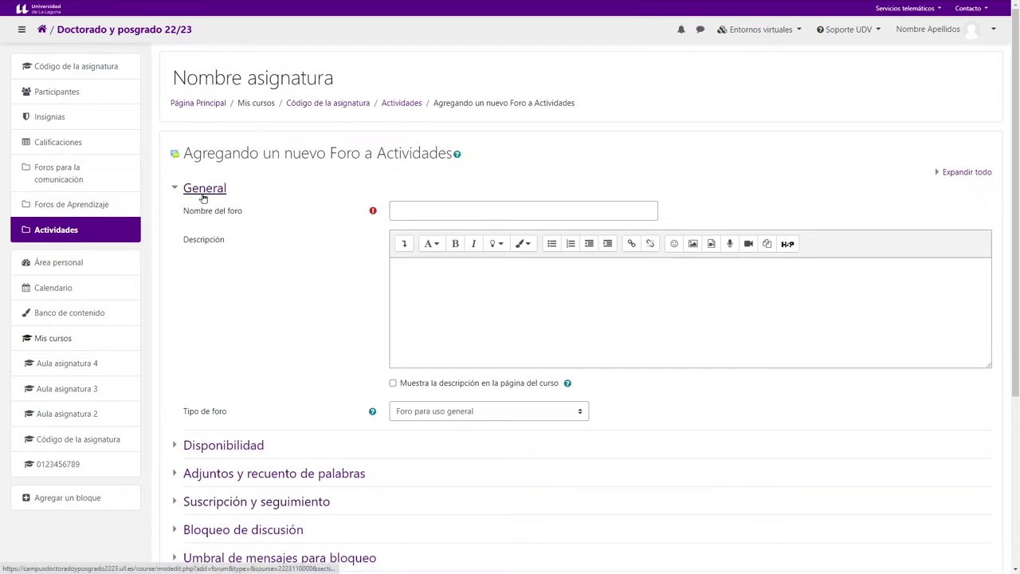
- Name the forum "Foro consultas" and describe it with the bullets "Finalidad o enunciado de la actividad" and "Recomendaciones de uso/participación"
click(428, 209)
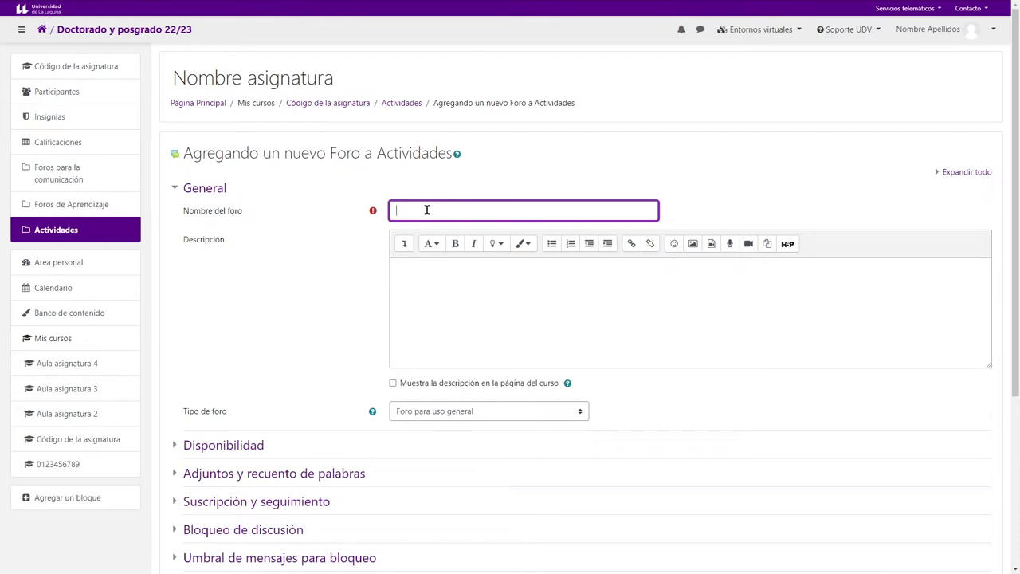
text(Foro consultas)
click(424, 296)
text(Finalidad o enunciado de la actividad Recomendaciones de uso/participación)
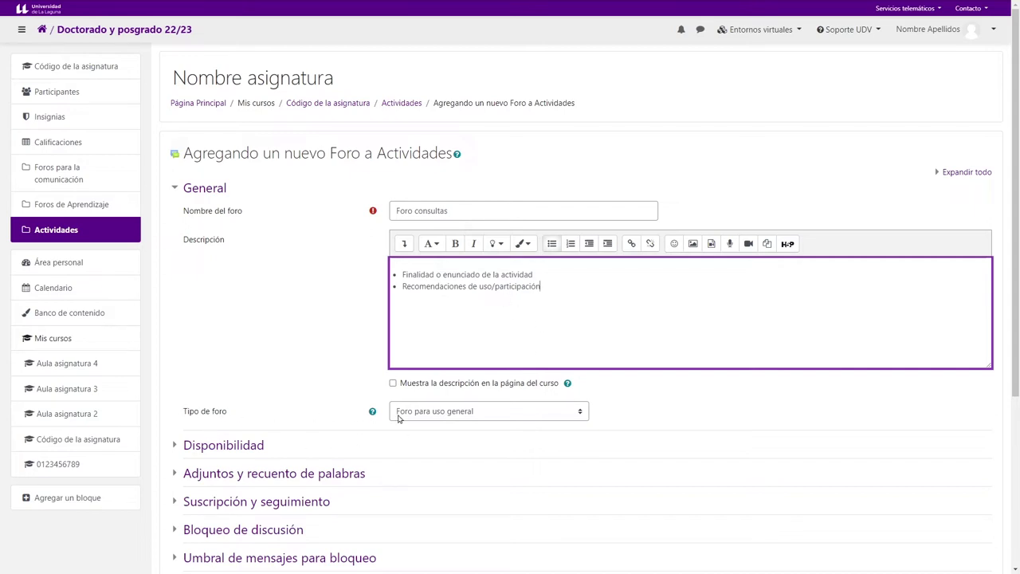
- Choose Foro para uso general as the forum type and Suscripción opcional as its subscription mode
click(436, 414)
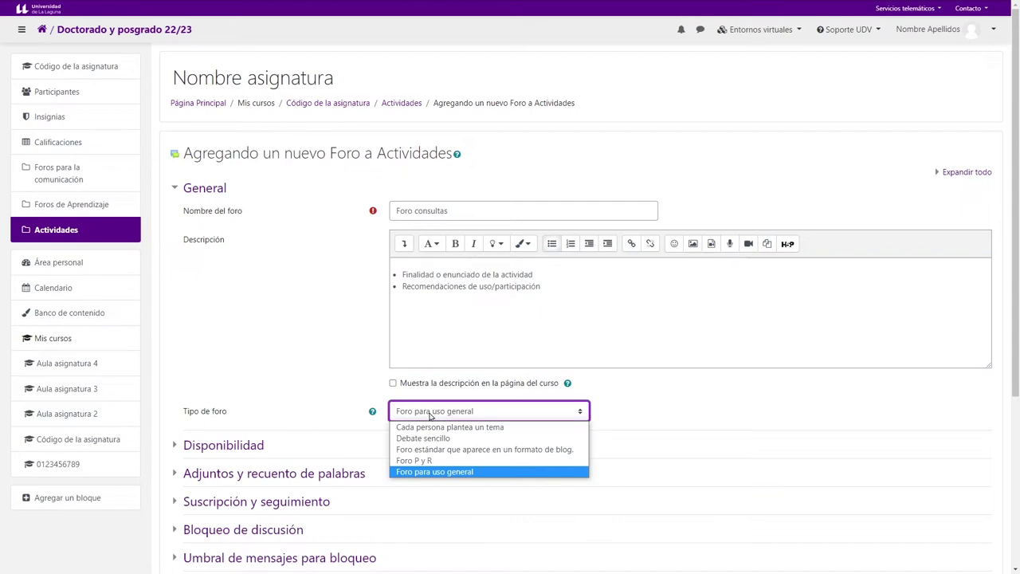
click(448, 471)
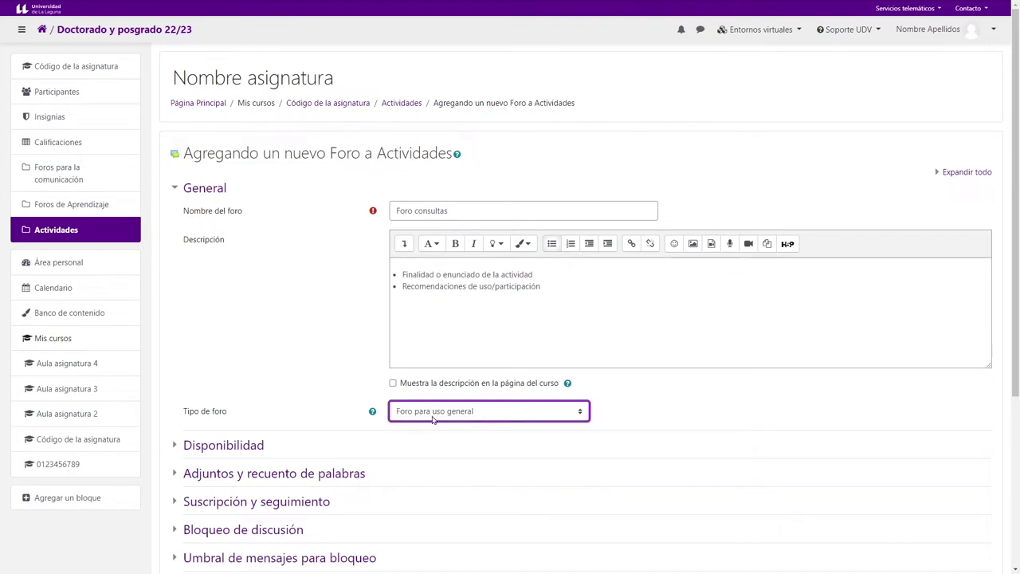
drag(1014, 310, 1014, 434)
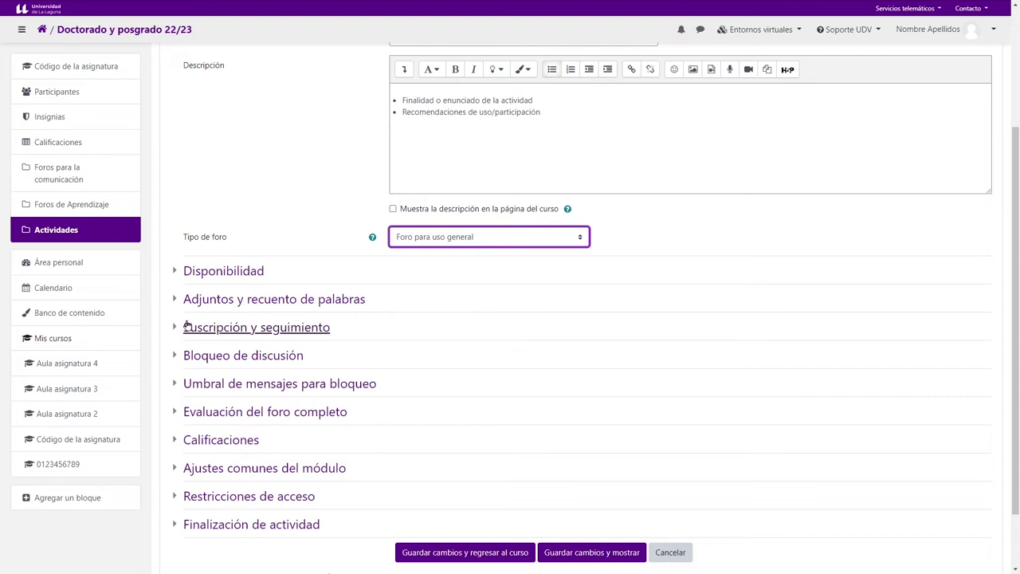
click(295, 330)
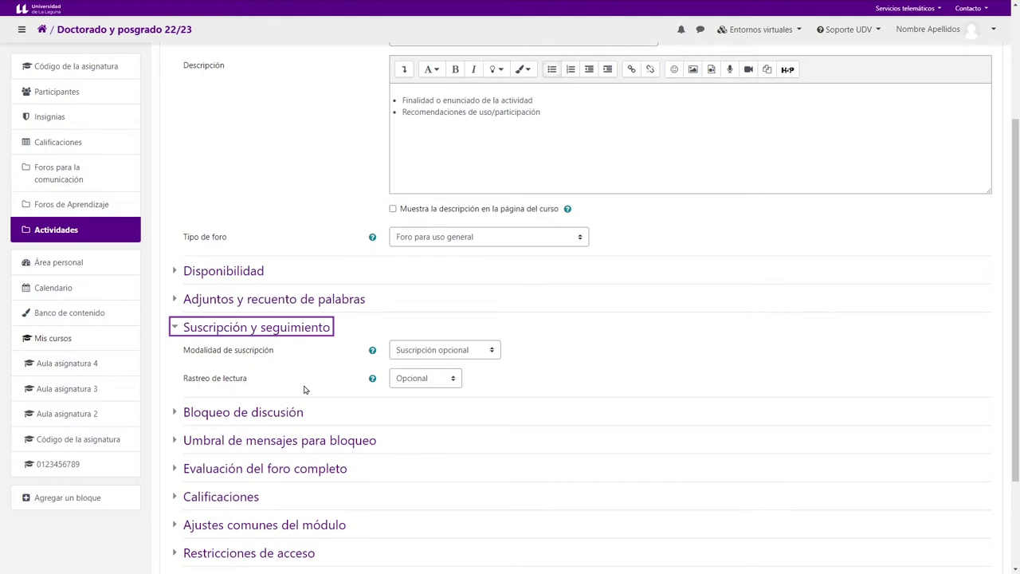
click(490, 353)
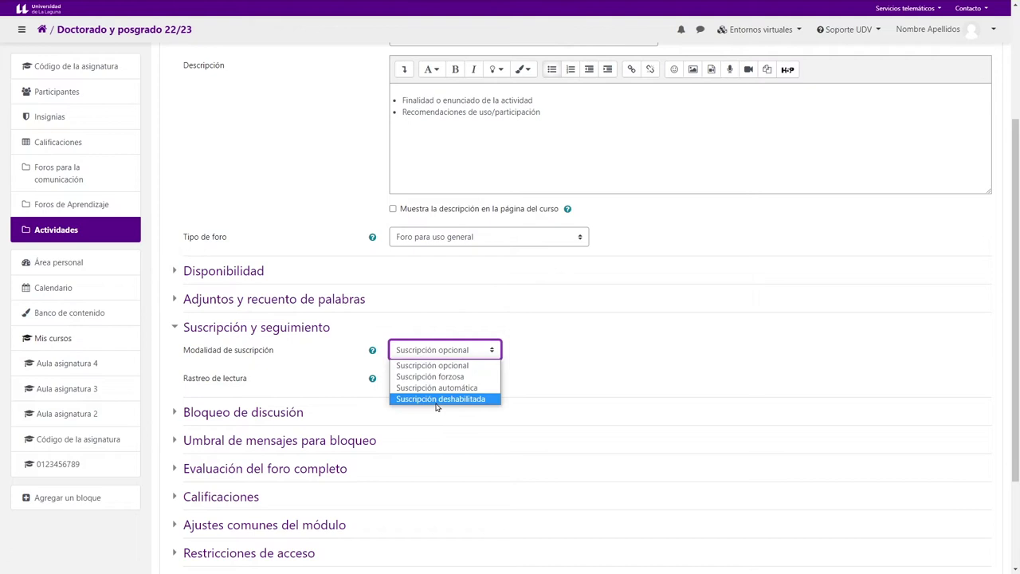
click(437, 368)
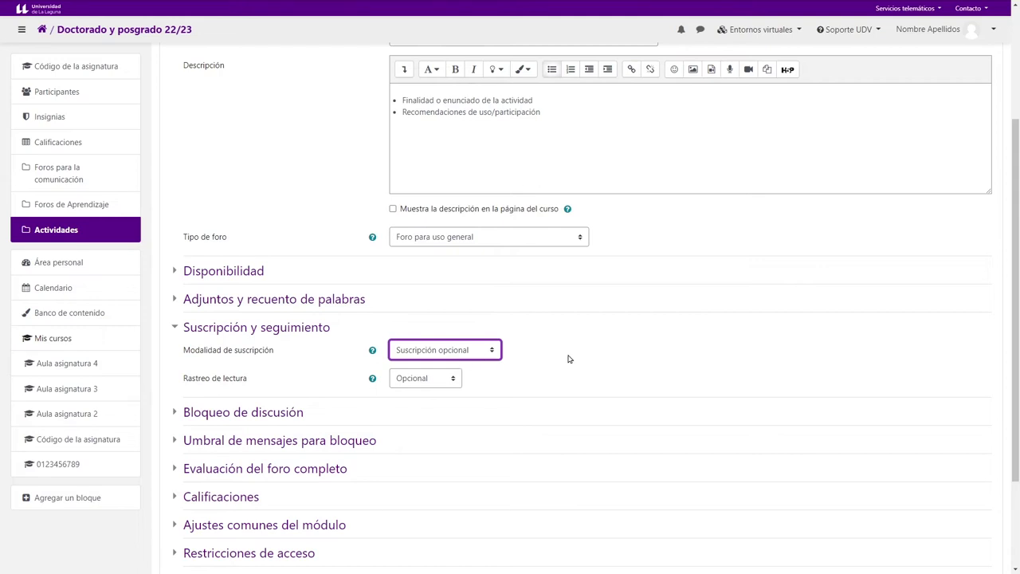
- Review the forum's Disponibilidad, Adjuntos y recuento de palabras, and Ajustes comunes del módulo settings
drag(1014, 319, 996, 296)
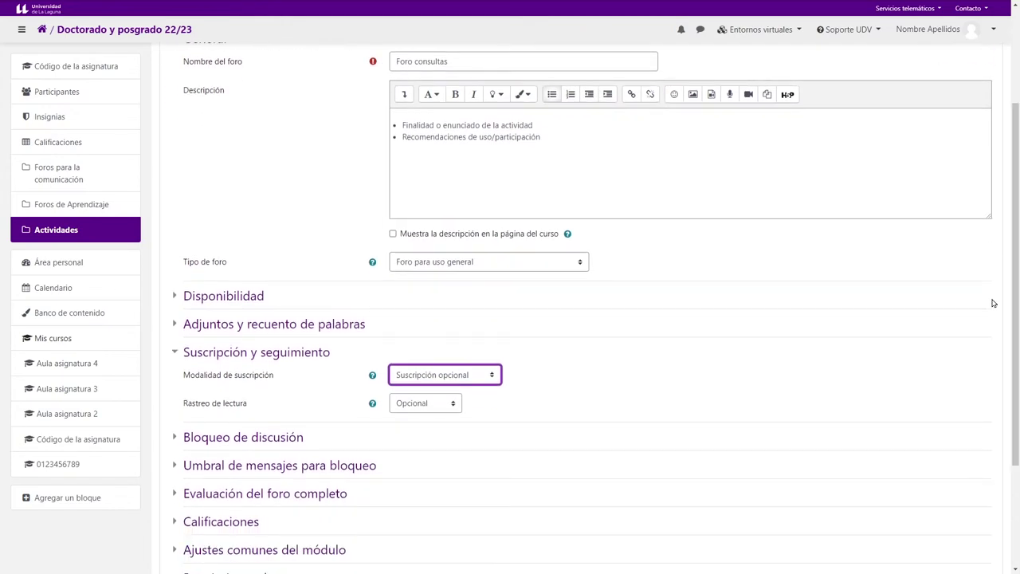
click(240, 301)
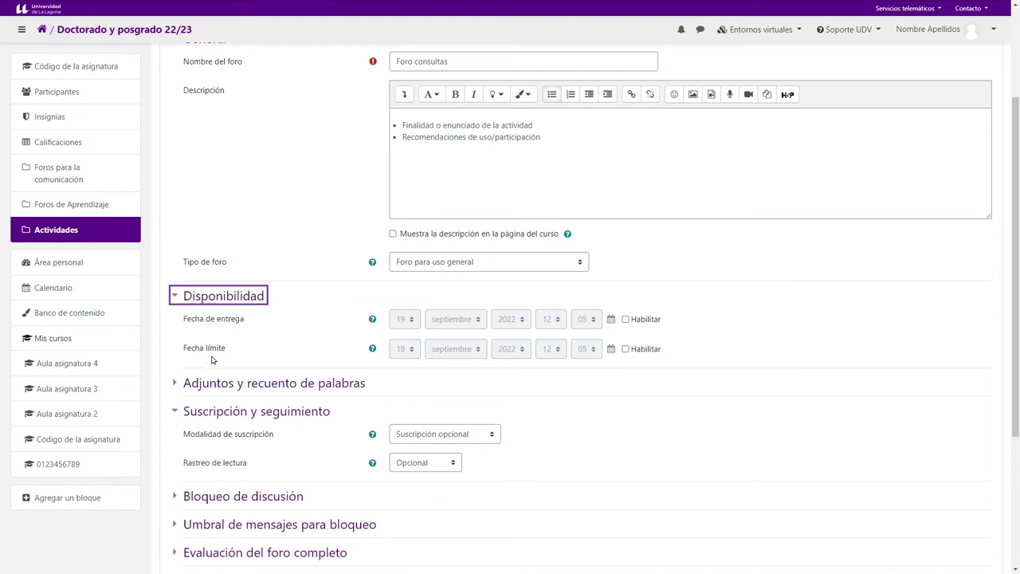
click(242, 389)
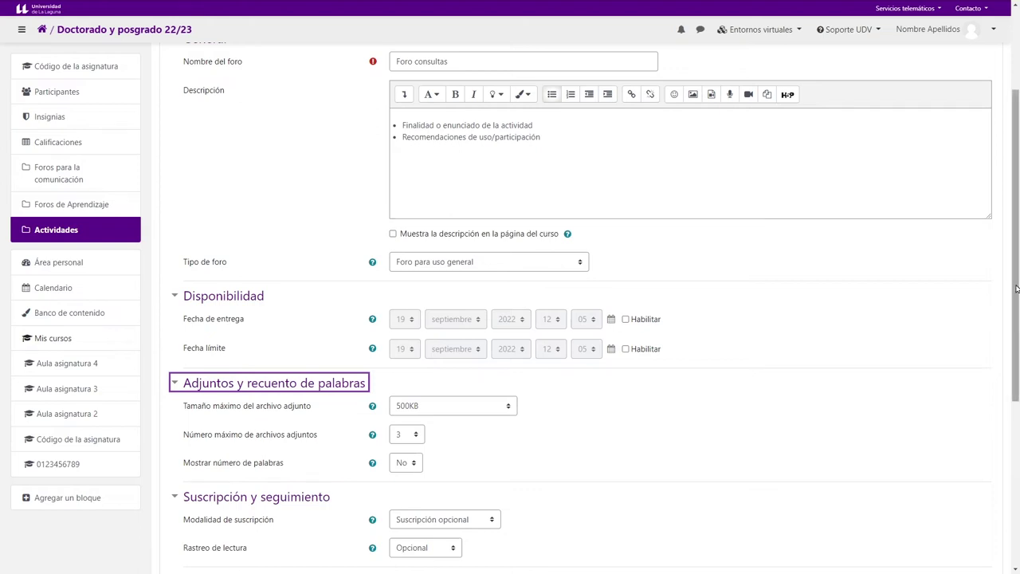
scroll(1017, 289, down, 5)
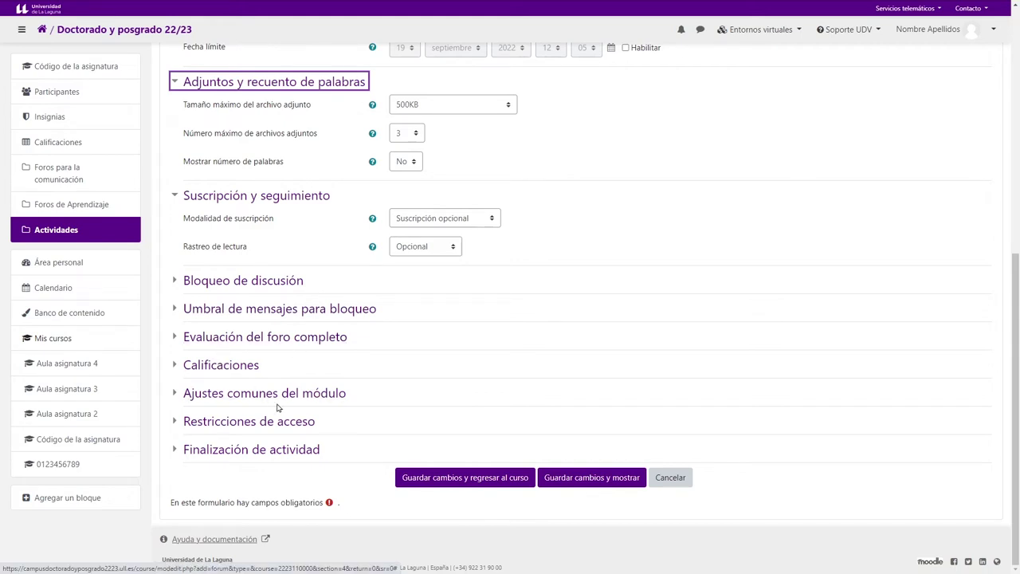
click(254, 396)
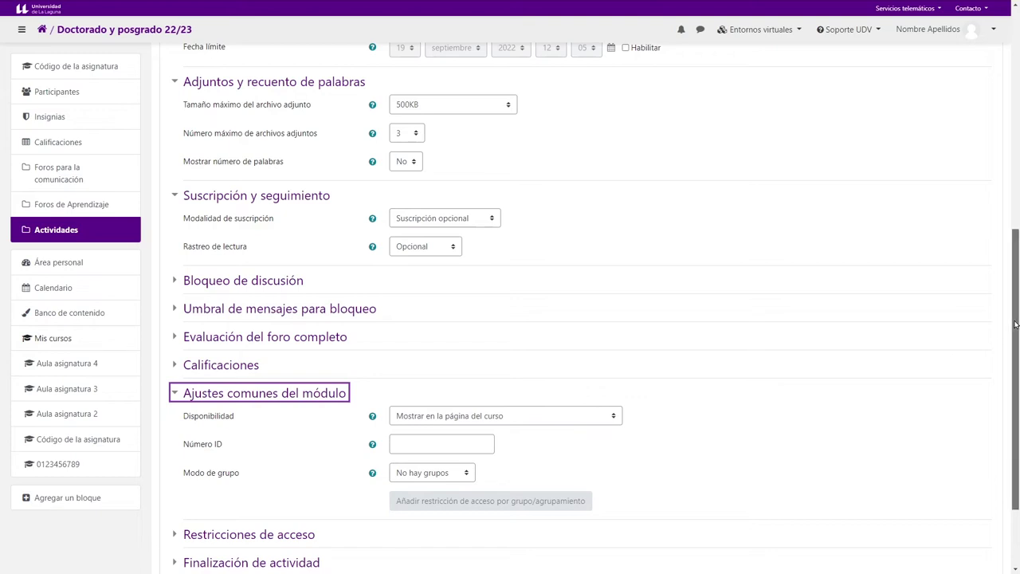
drag(1016, 327, 1007, 405)
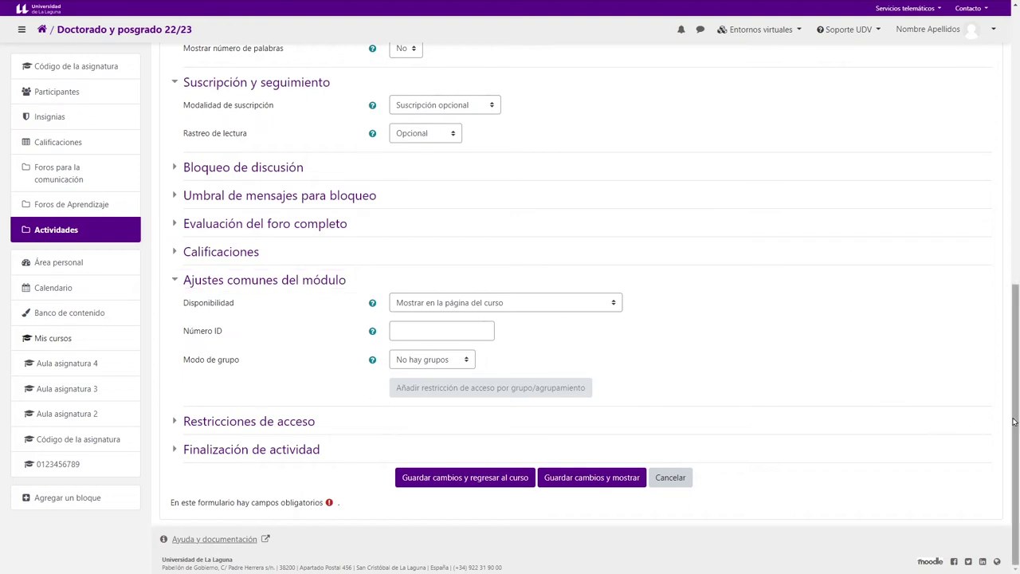
- Check the forum settings once more, save them and return to the course
drag(1013, 421, 988, 169)
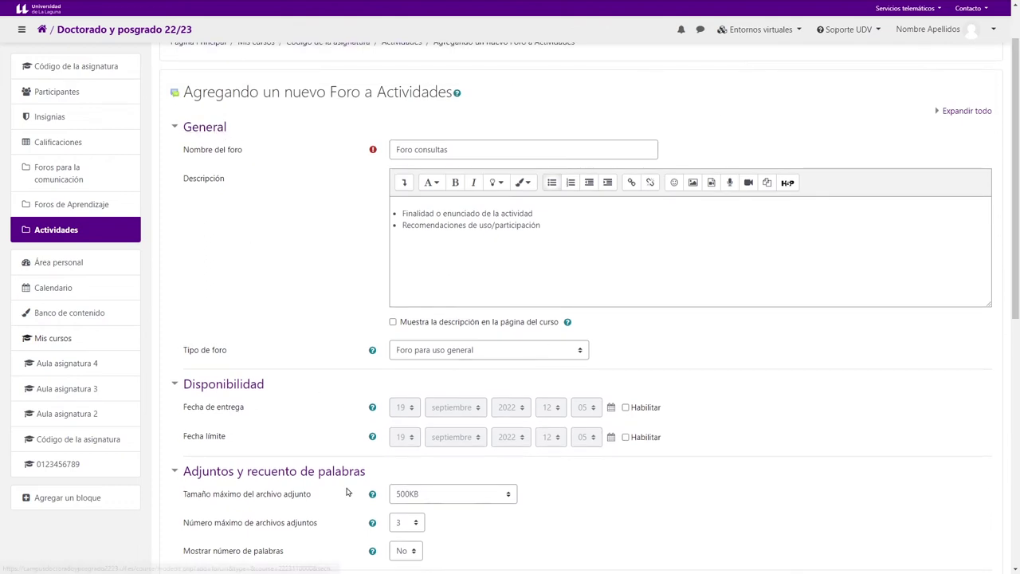
drag(1016, 236, 1016, 480)
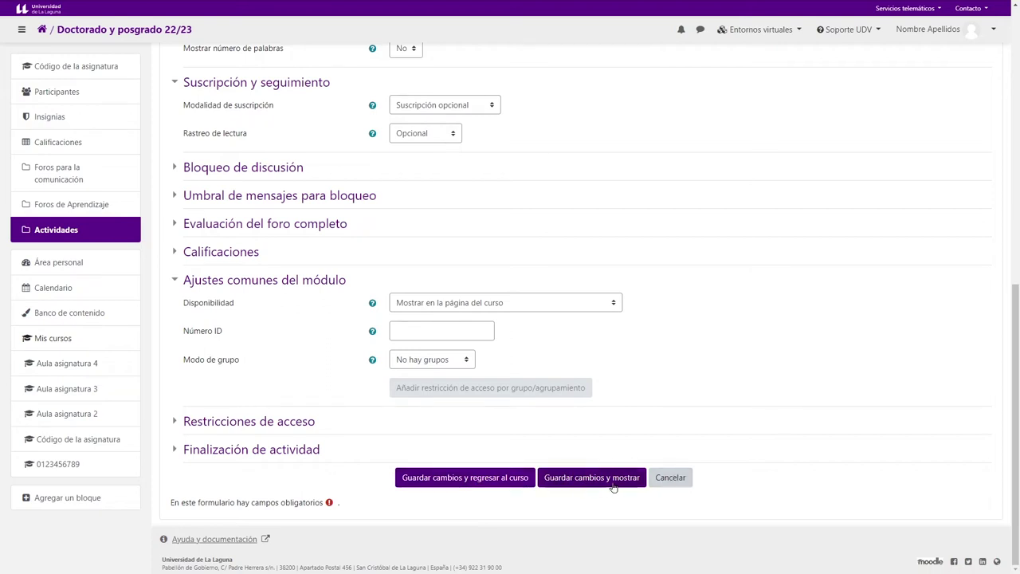
click(471, 481)
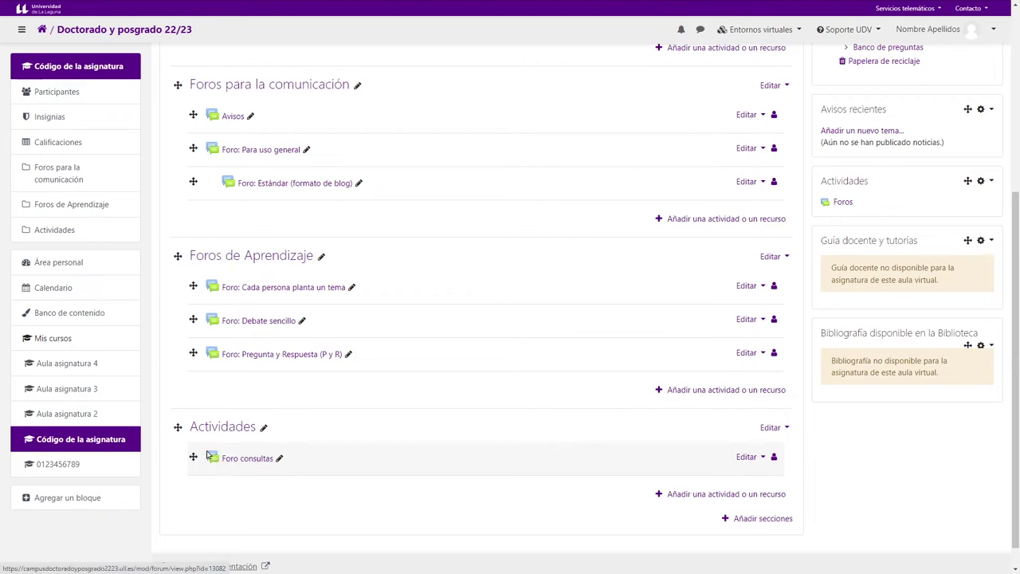
- Examine the editing options offered for Foro consultas on the course page
click(250, 459)
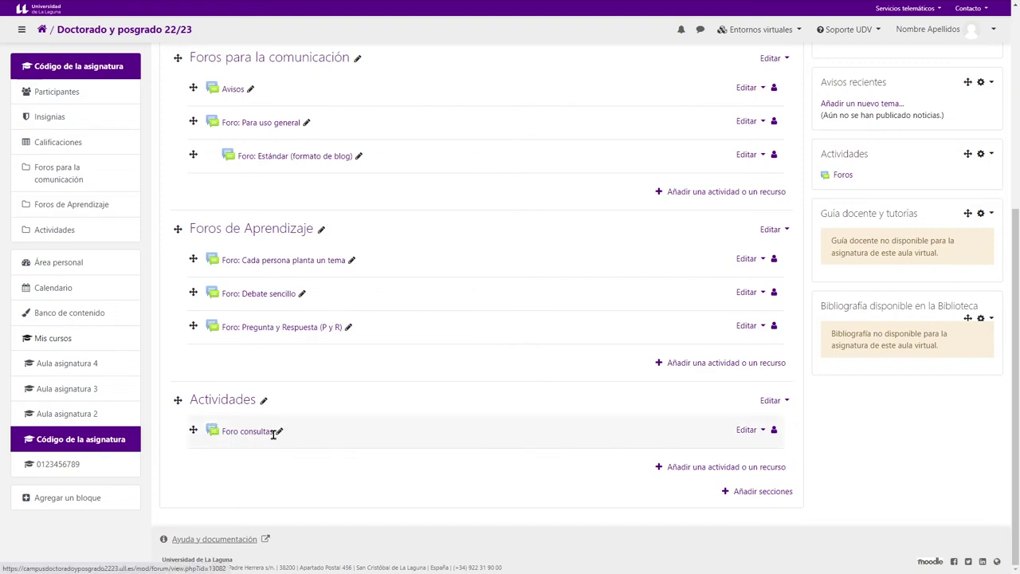
click(747, 431)
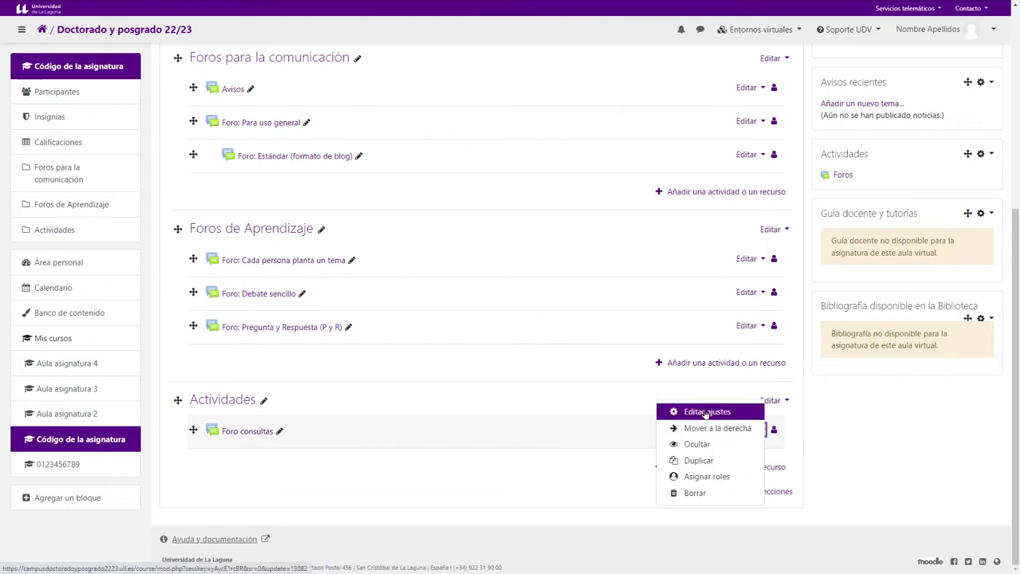
click(291, 488)
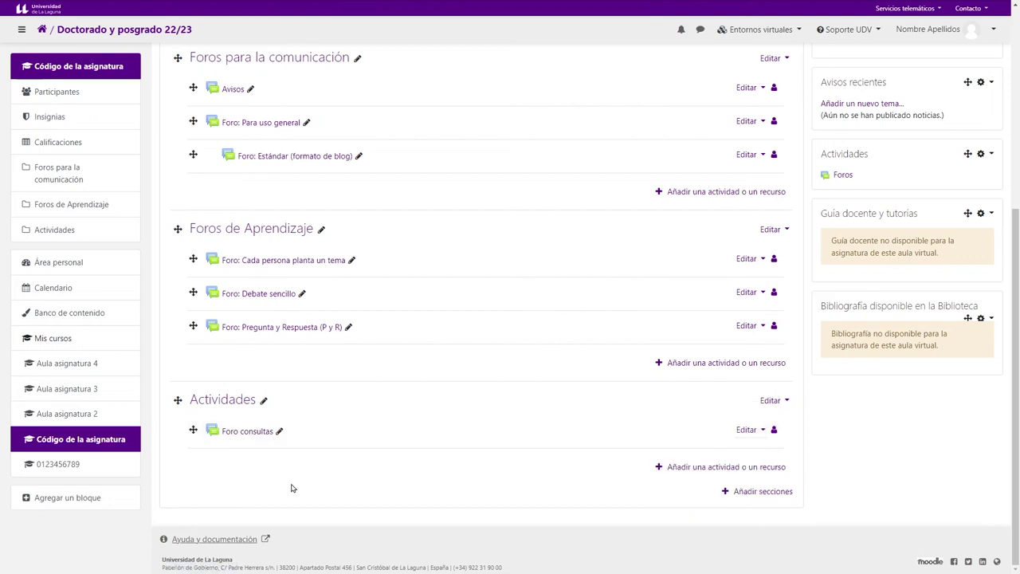
- Open Foro consultas from the Actividades section and review its title and description
click(250, 435)
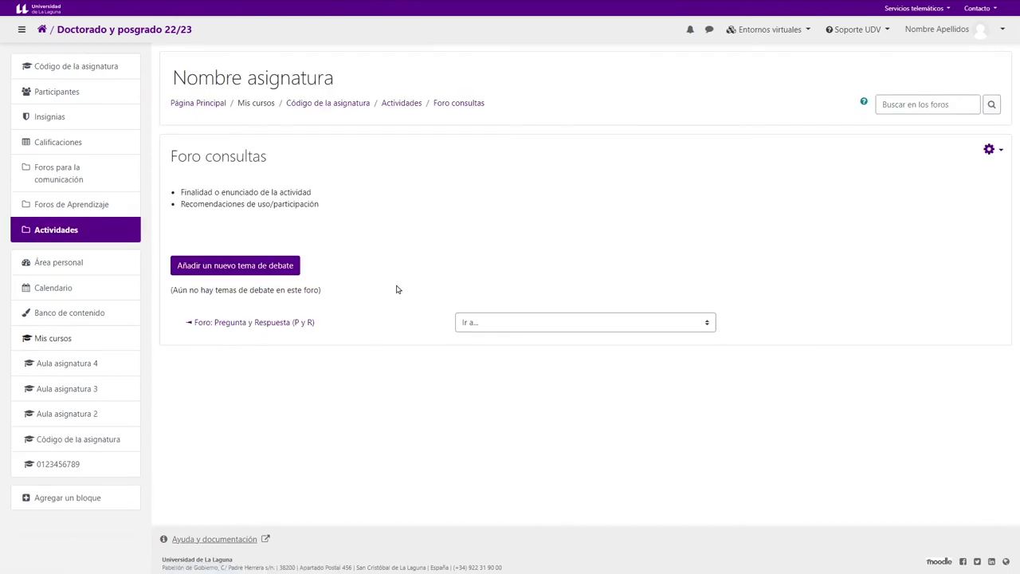
drag(202, 156, 281, 165)
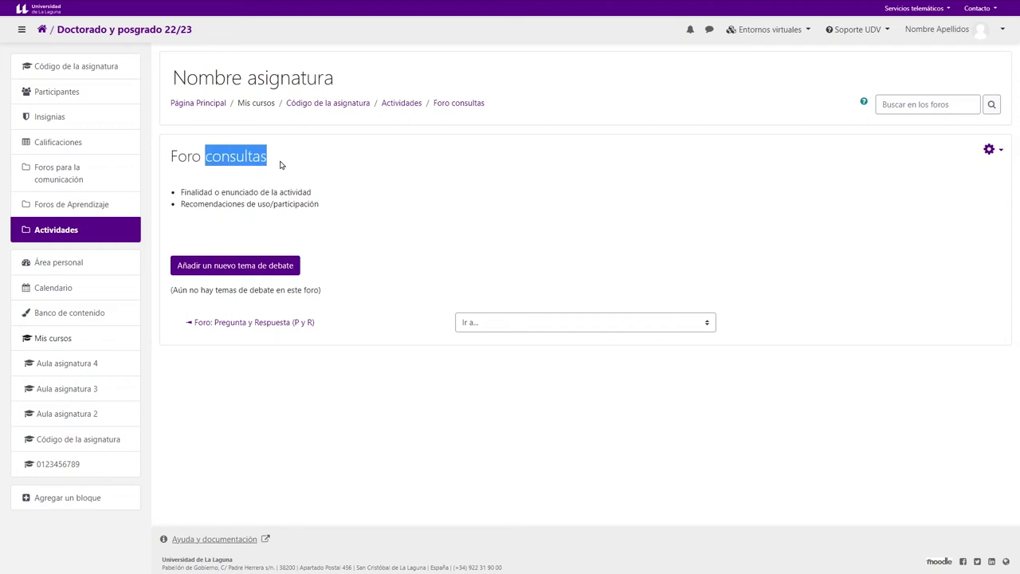
drag(196, 192, 269, 191)
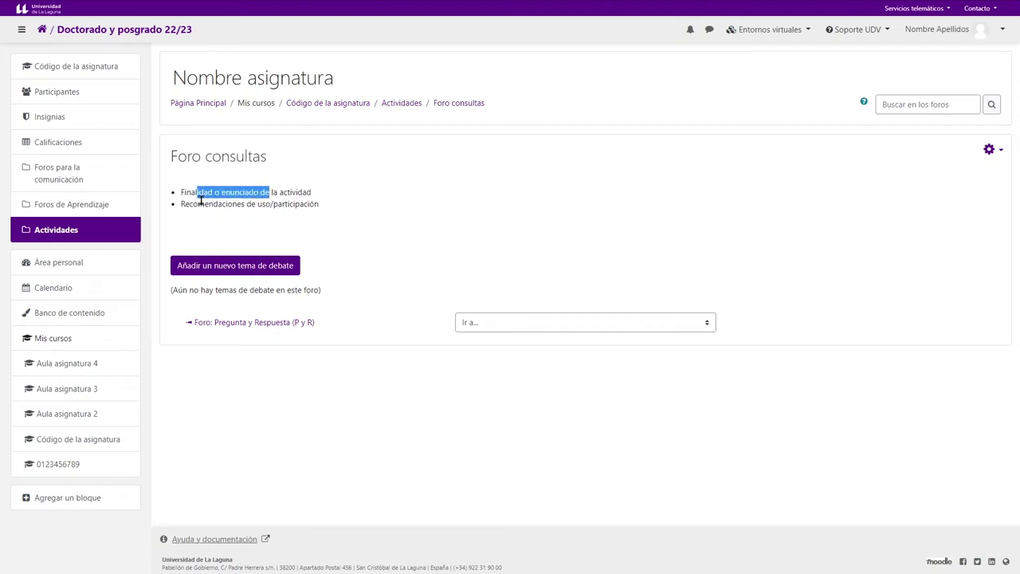
drag(199, 204, 270, 204)
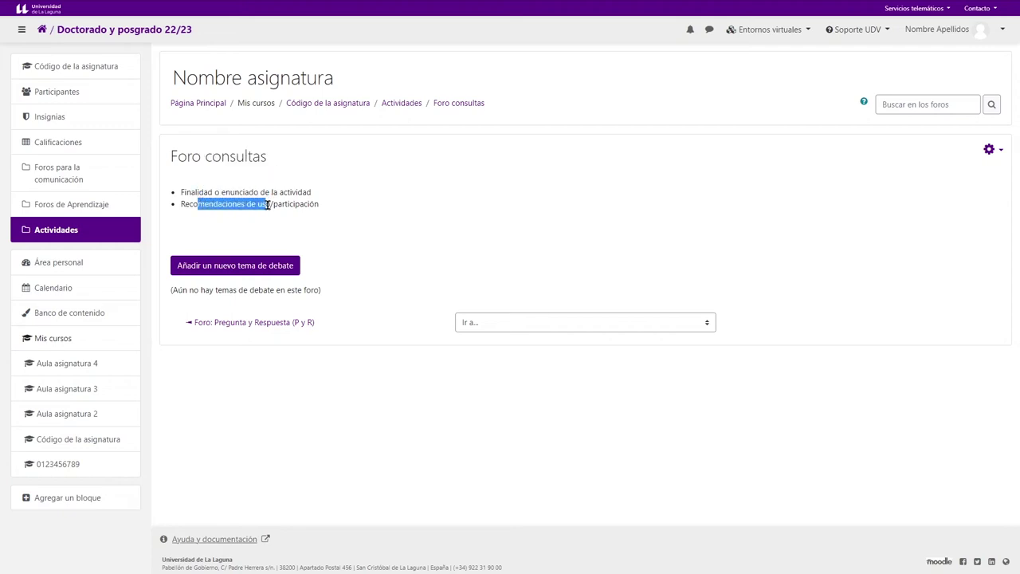
- Start a new discussion topic with the subject "Recomendaciones del trabajo" and the message "Mensaje..." followed by "Saludos"
click(215, 266)
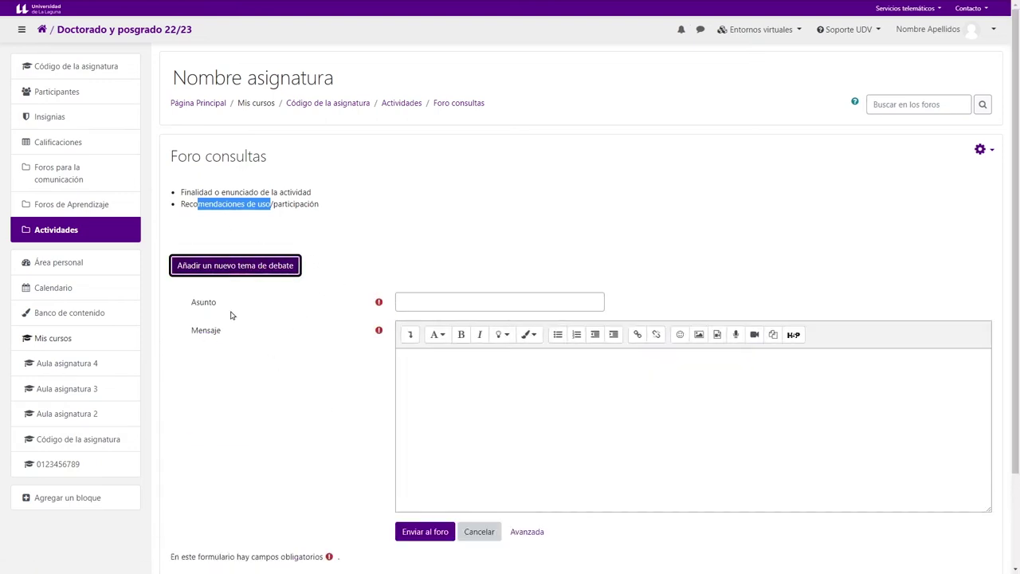
click(419, 303)
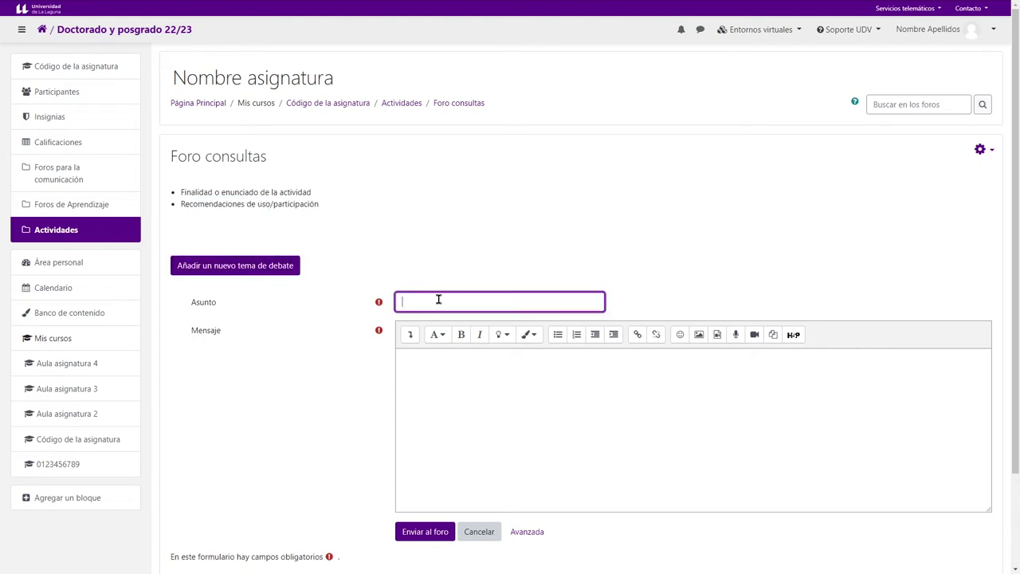
text(Recomen)
key(BackSpace)
key(BackSpace)
click(450, 362)
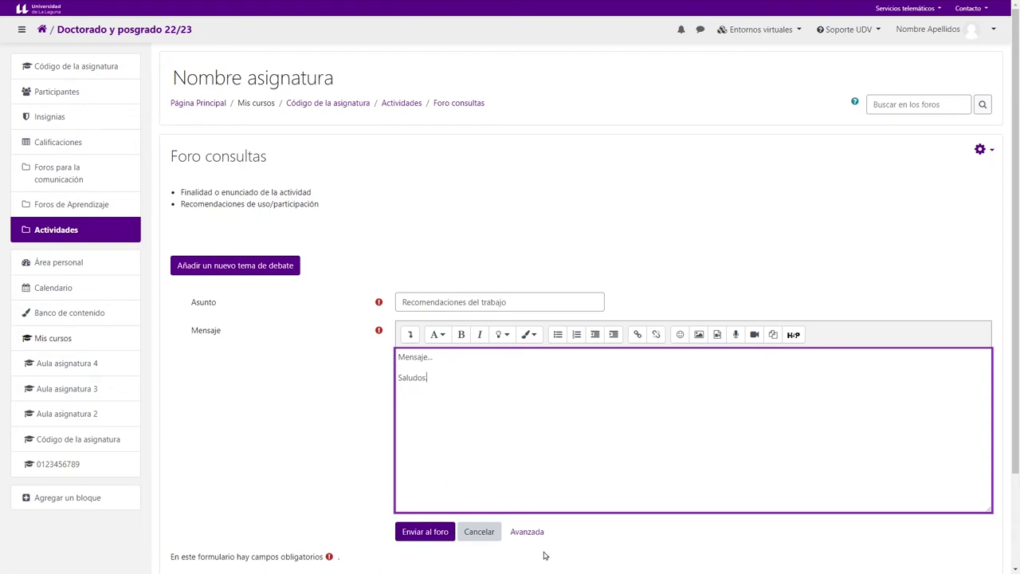
- Show the topic's advanced options and enable both the Mostrar inicio and Mostrar final dates of its display period
click(527, 532)
scroll(880, 409, down, 5)
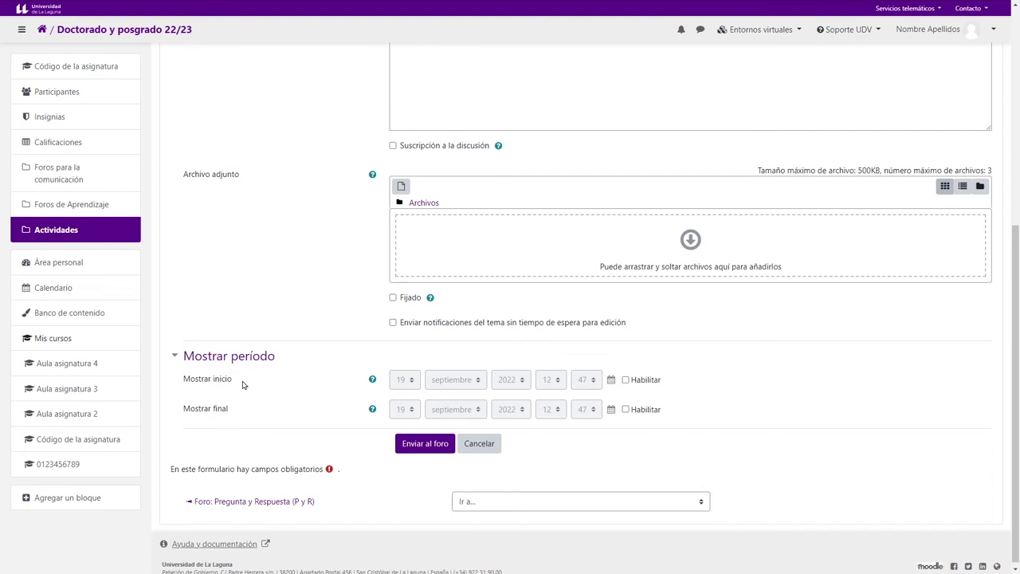
click(626, 380)
click(626, 409)
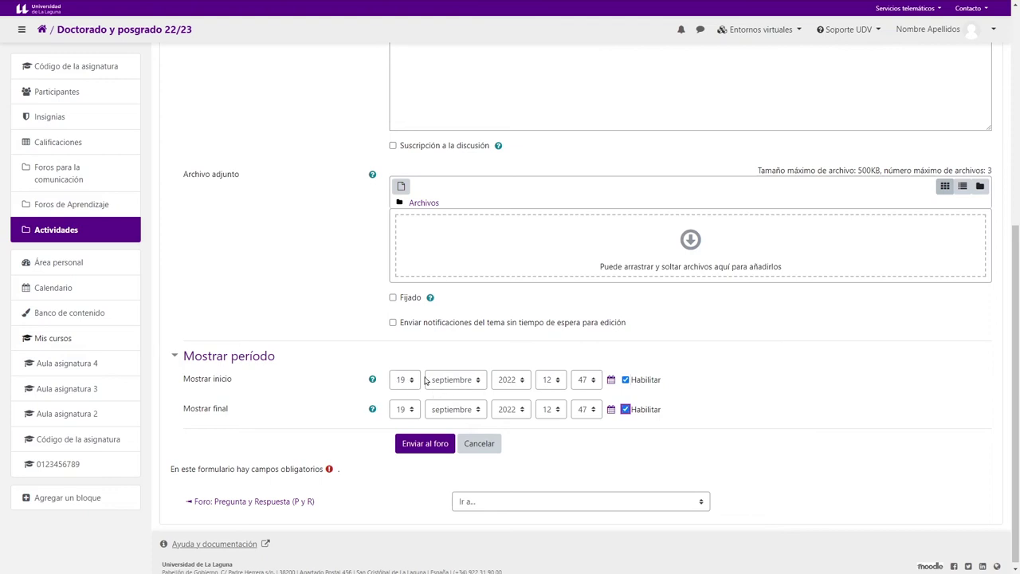
- Disable the Mostrar final date and post the discussion topic to the forum
click(626, 409)
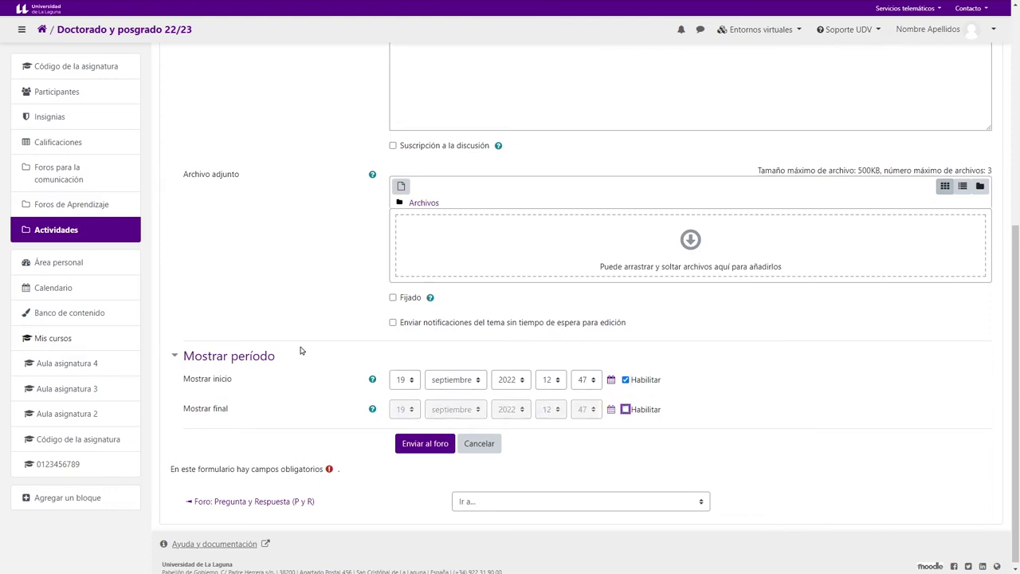
click(423, 448)
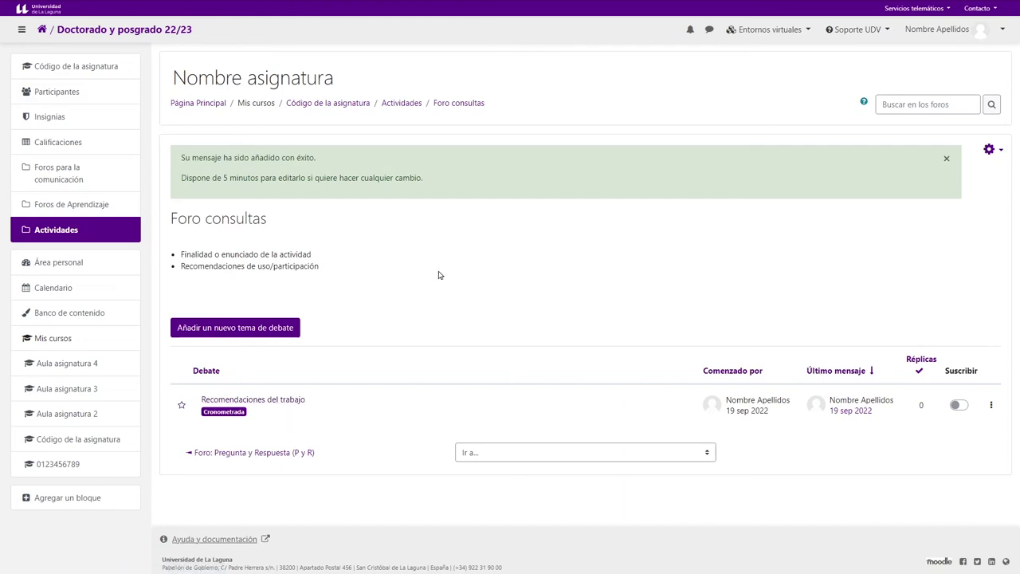
- Subscribe to the Recomendaciones del trabajo discussion and show its additional options
click(960, 405)
click(993, 407)
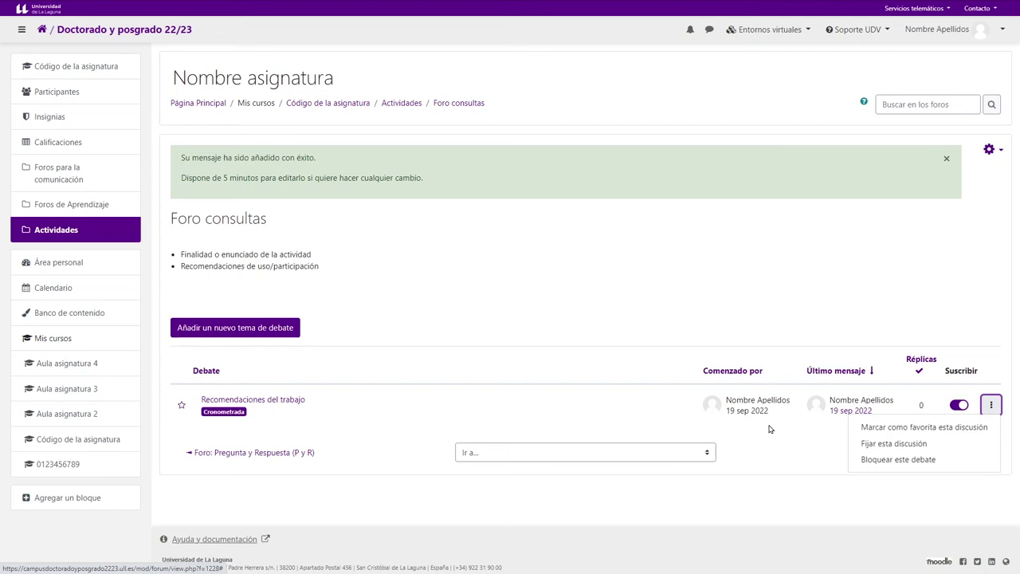
click(627, 404)
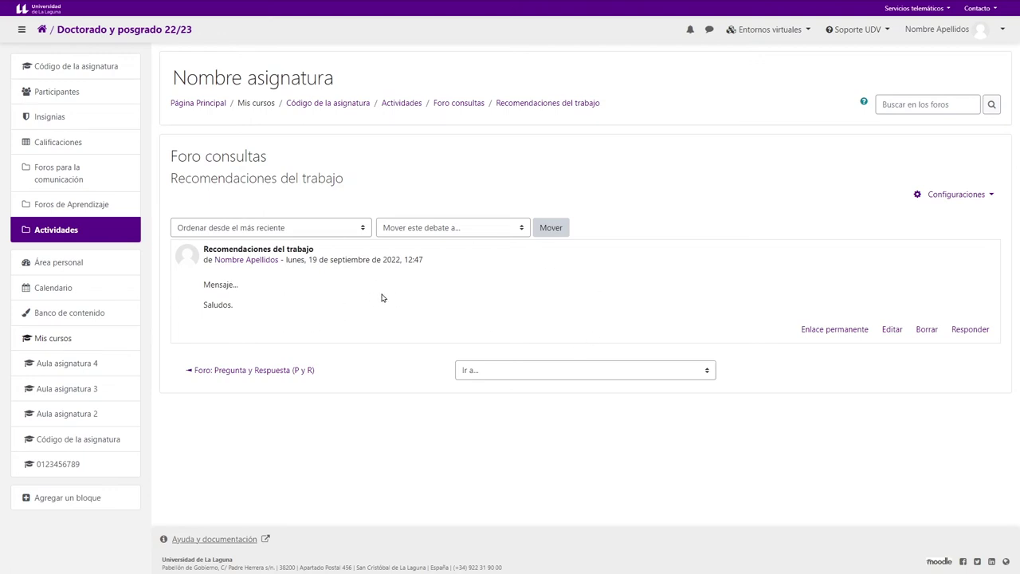
- Reply to the opening message of Recomendaciones del trabajo with "respuesta" and post it to the forum
click(975, 332)
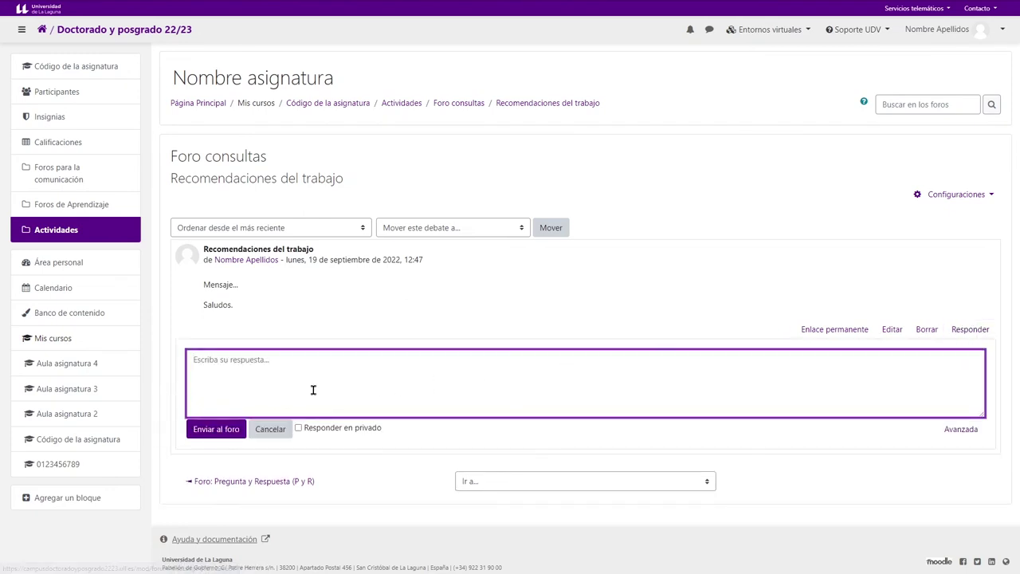
text(respuesta)
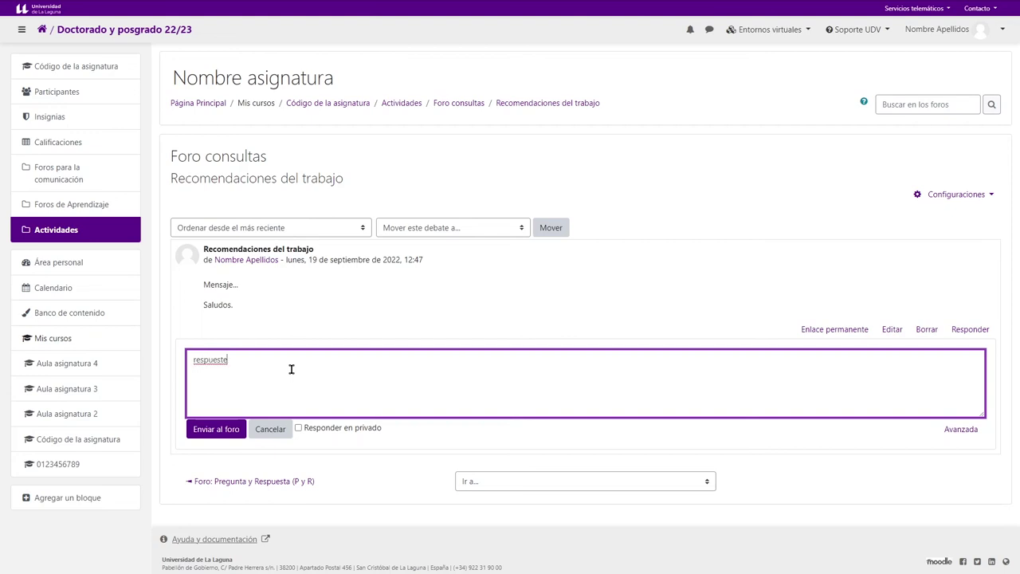
click(215, 429)
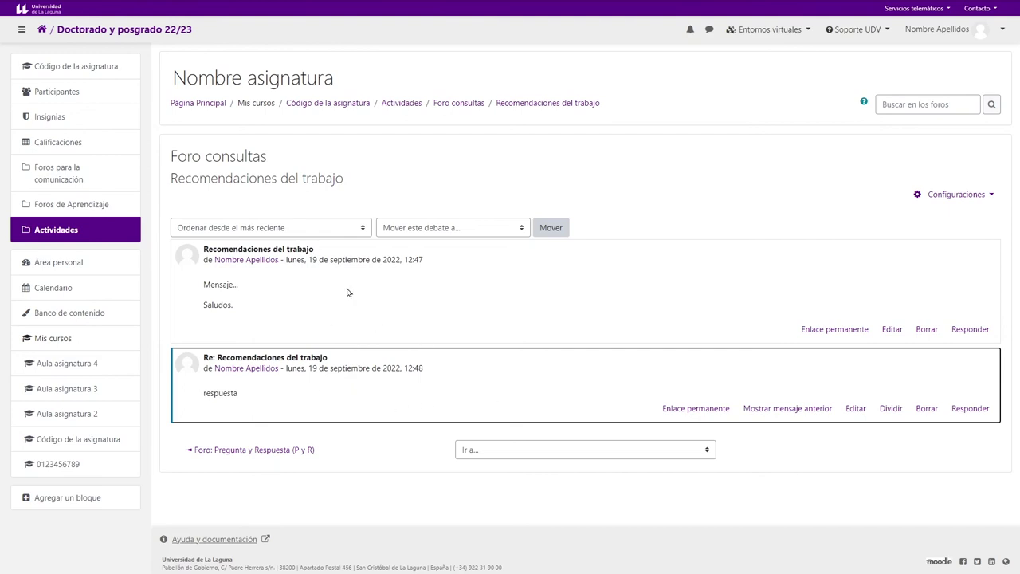
- Return to the Foro consultas main page and show the forum's administration options
click(459, 106)
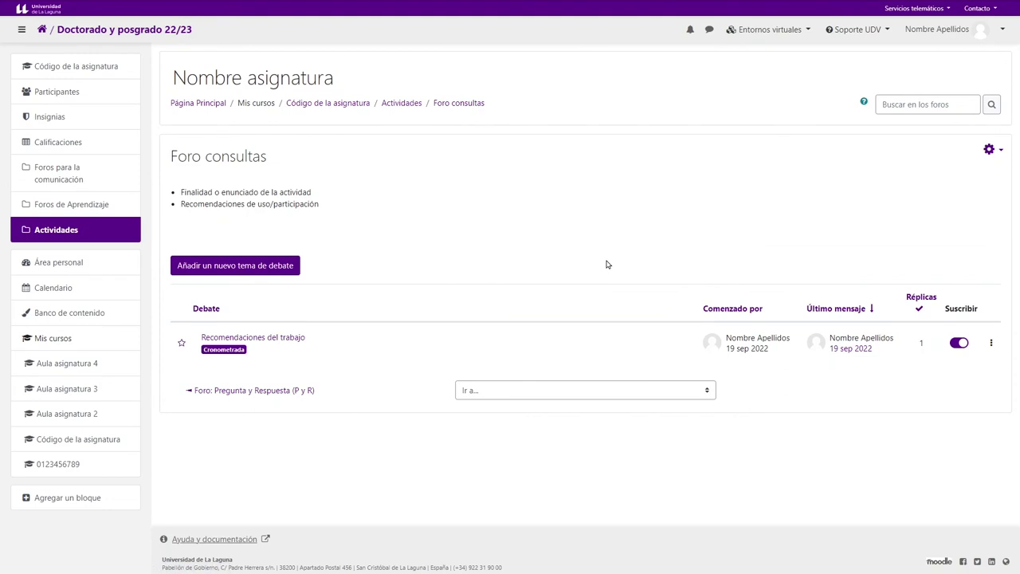
click(991, 158)
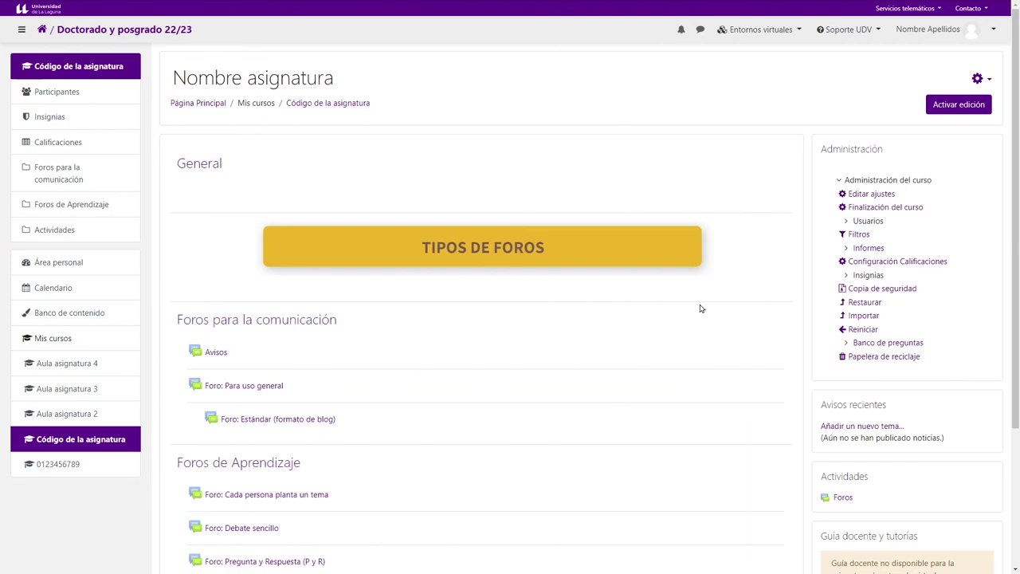
- Open Configuración del foro in the account preferences and review the Tipo de resumen de correo choices
click(991, 30)
click(971, 132)
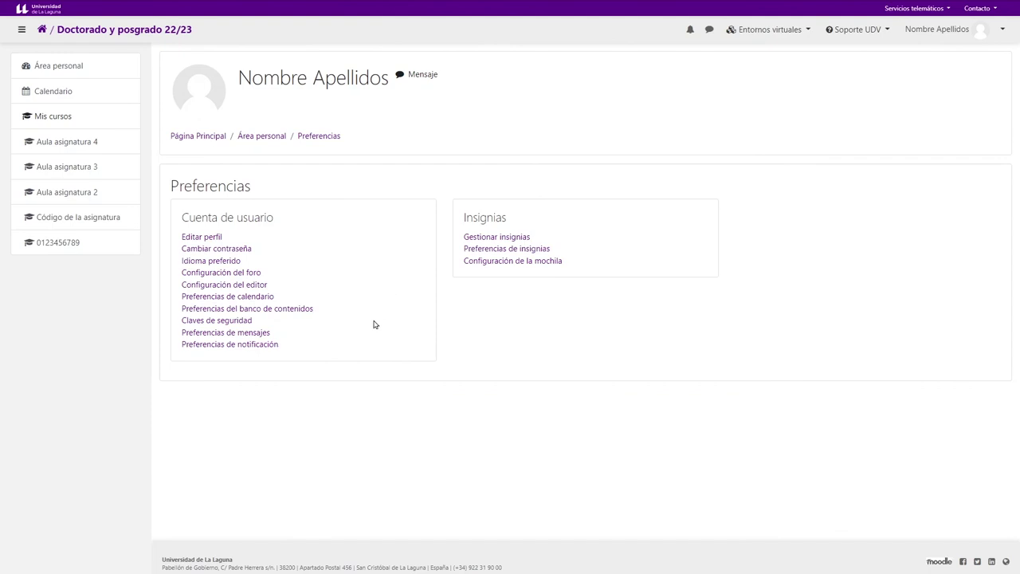
click(238, 275)
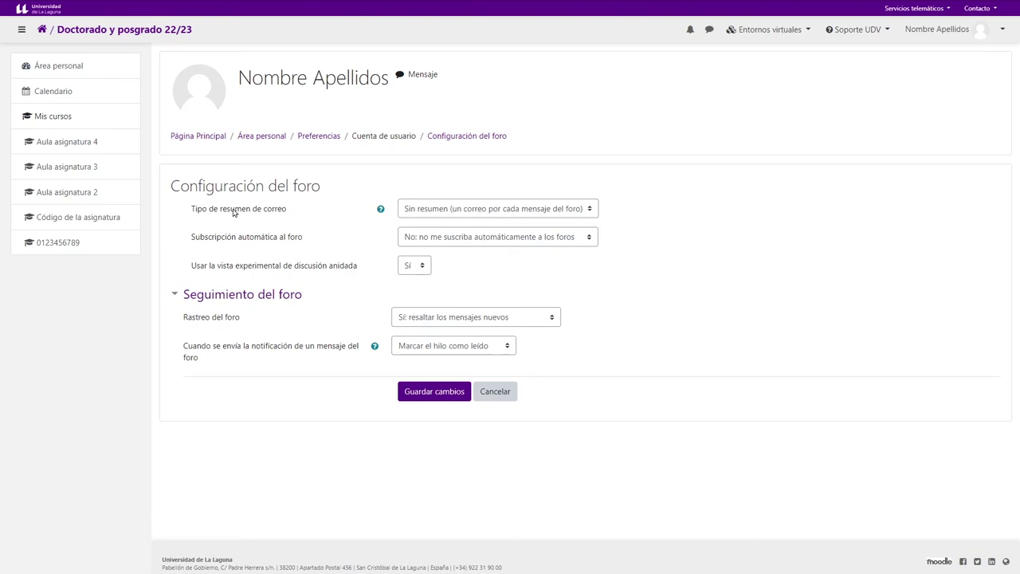
click(438, 214)
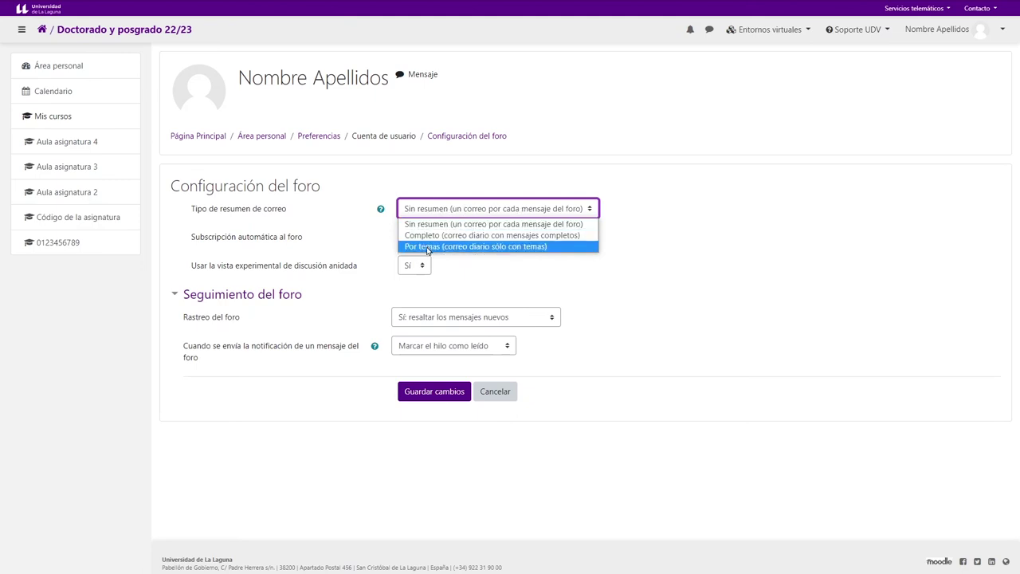
click(345, 244)
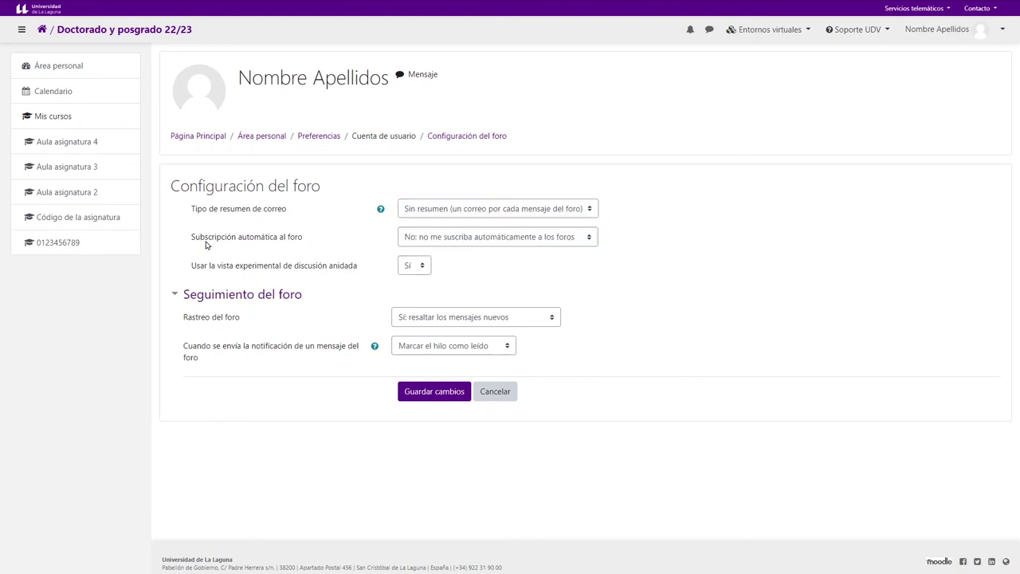
- Set Subscripción automática al foro to "Sí: cuando envíe un mensaje suscríbame a ese foro"
click(483, 239)
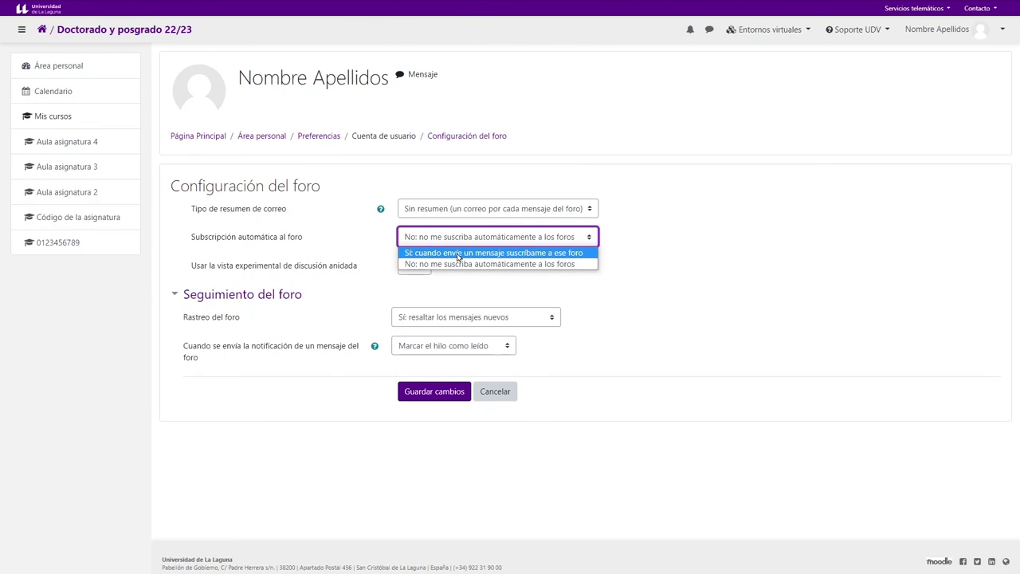
click(460, 253)
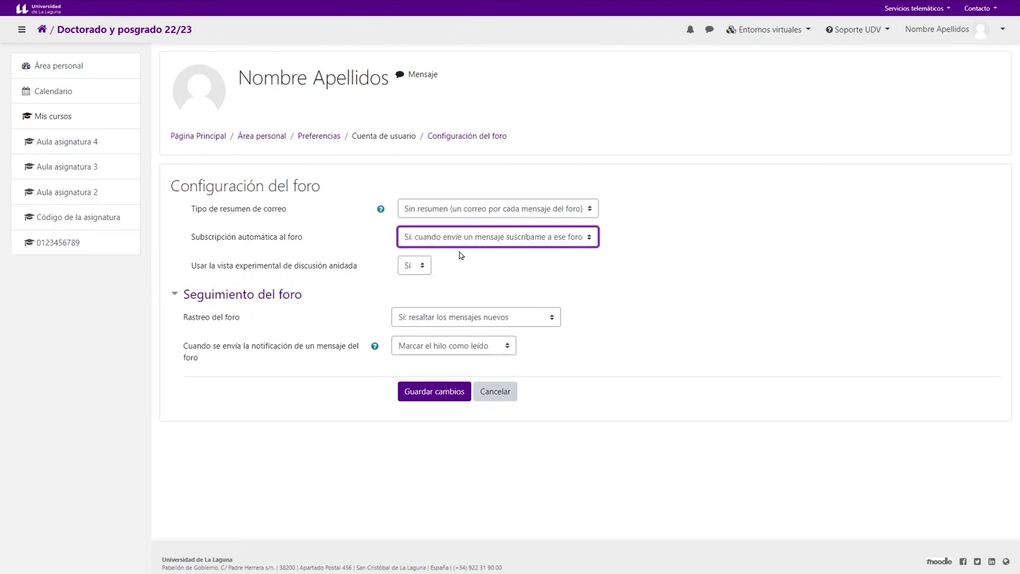
click(309, 278)
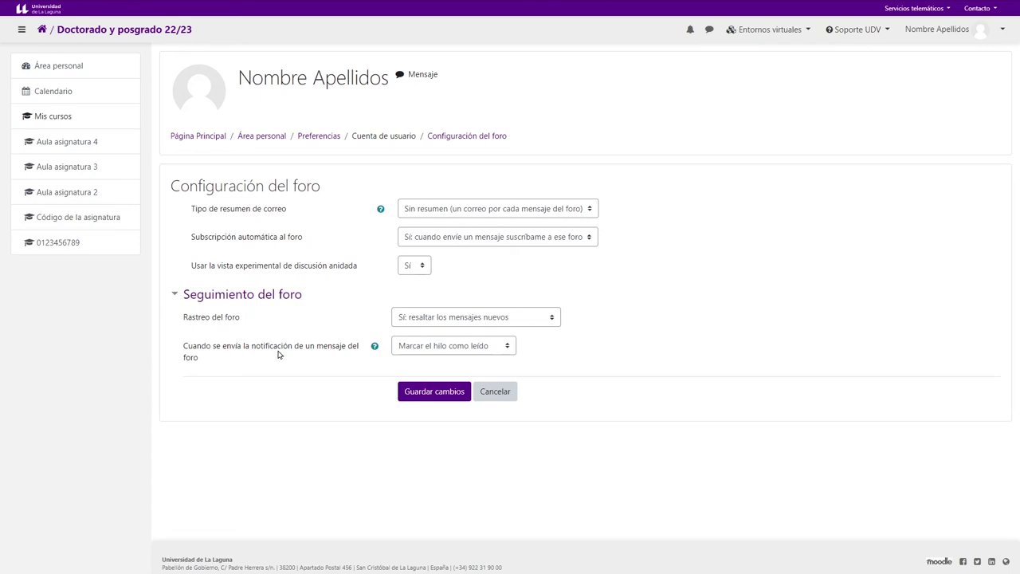
- Set the forum message notification behaviour to "No marcar el hilo como leído" and save the forum preferences
click(451, 351)
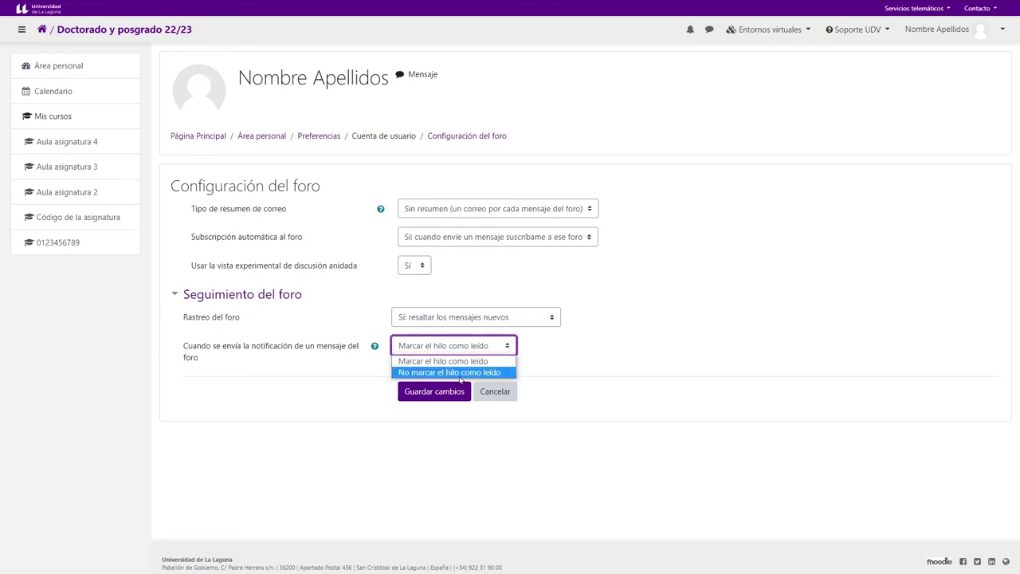
click(447, 374)
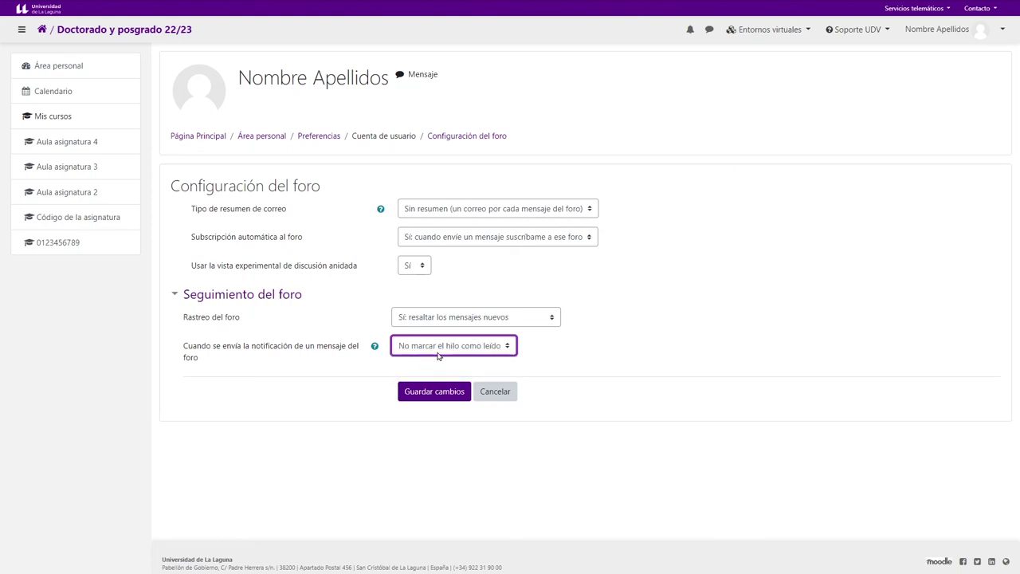
click(622, 335)
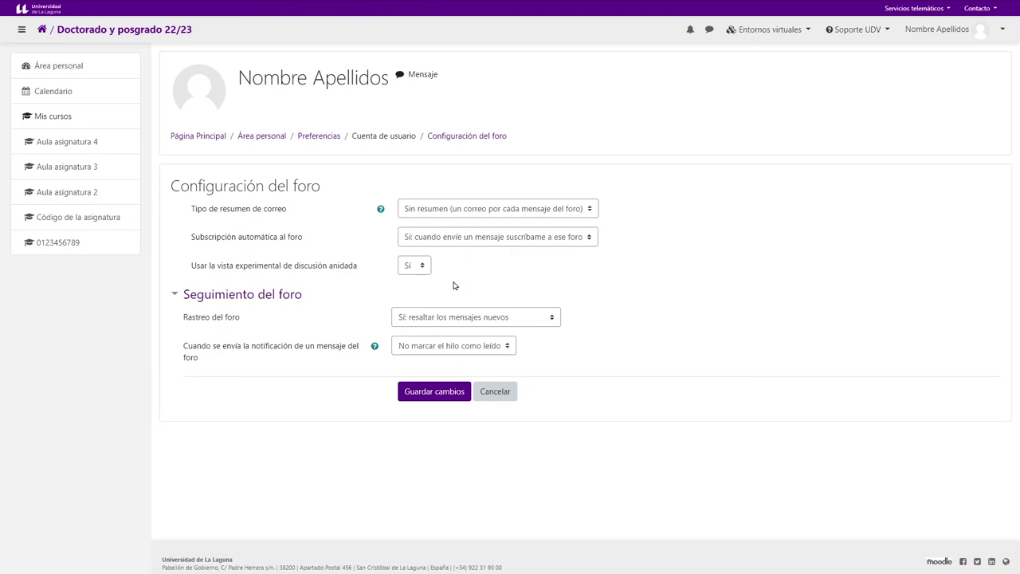
click(427, 396)
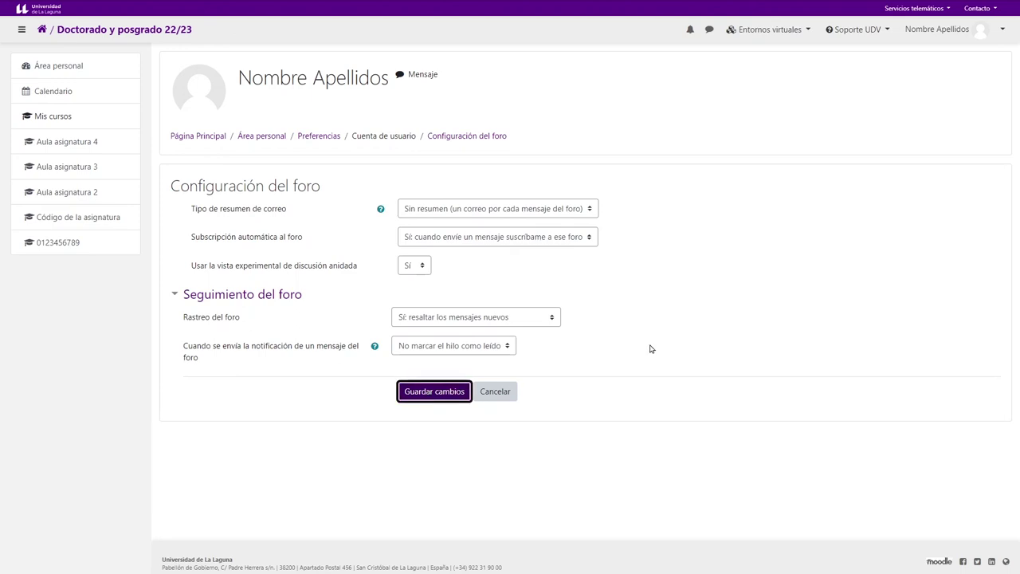
- Return to the Nombre asignatura course with the forum types and look over the account options available there
click(196, 139)
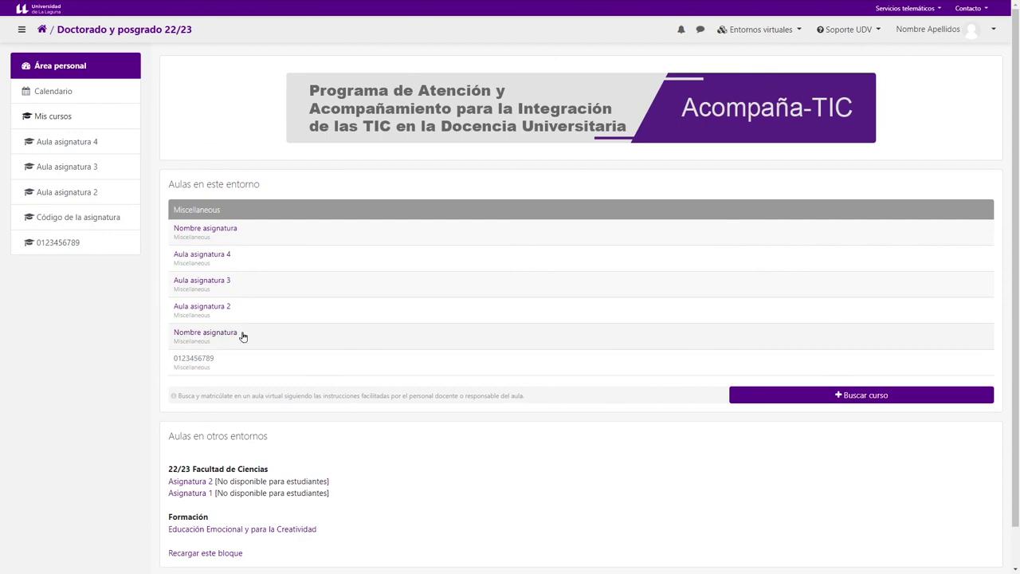
click(217, 334)
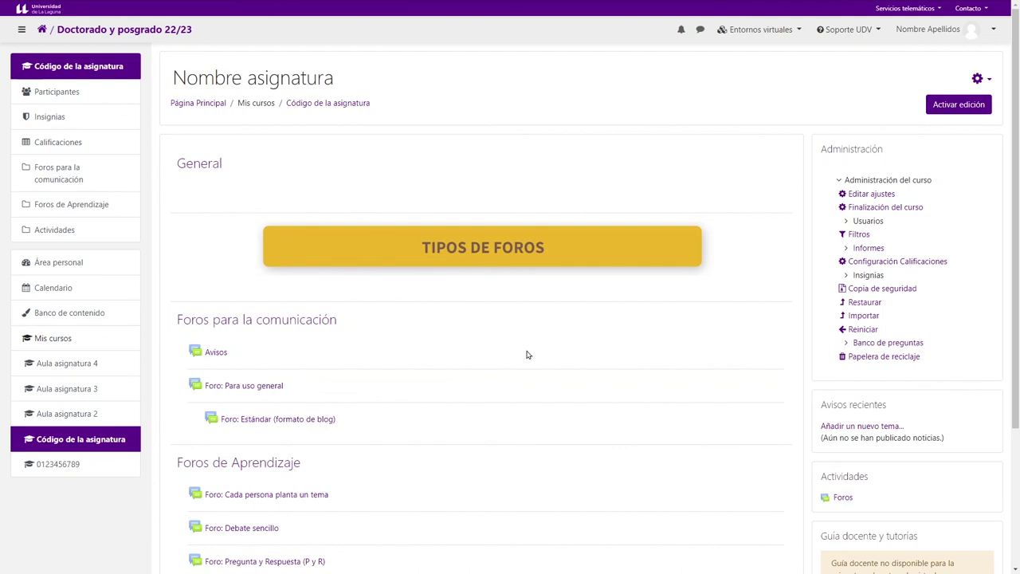
click(994, 30)
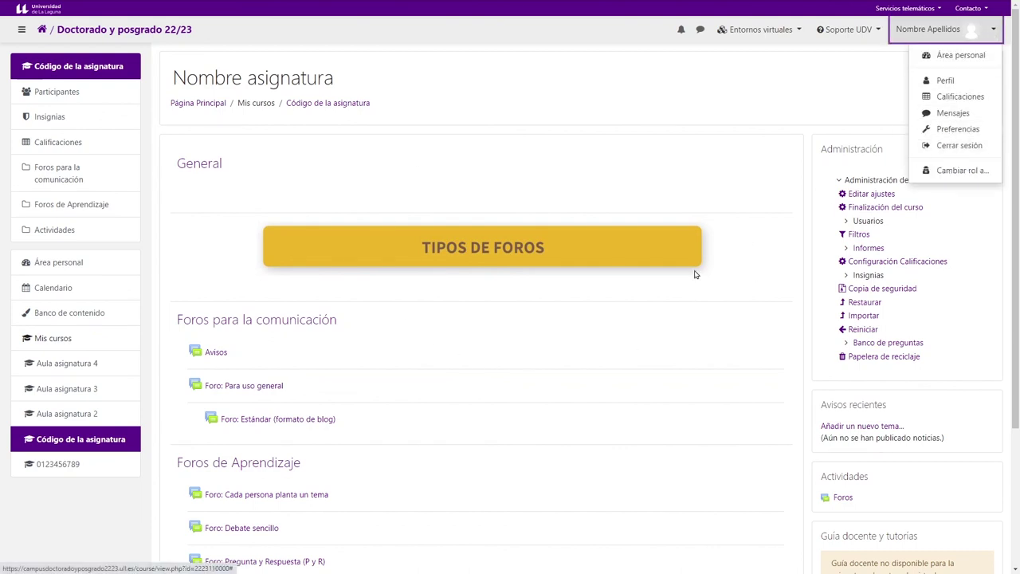
click(532, 327)
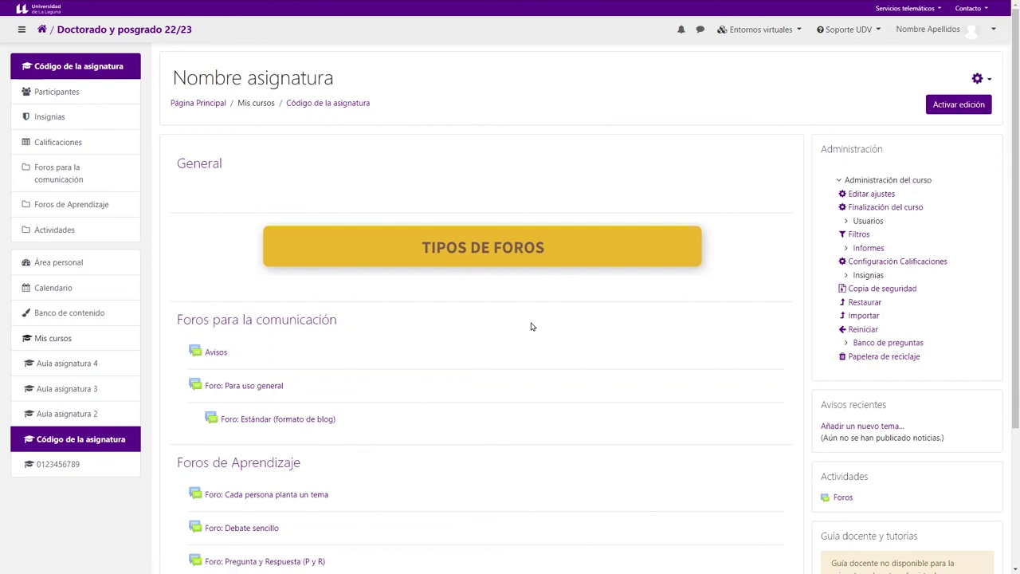